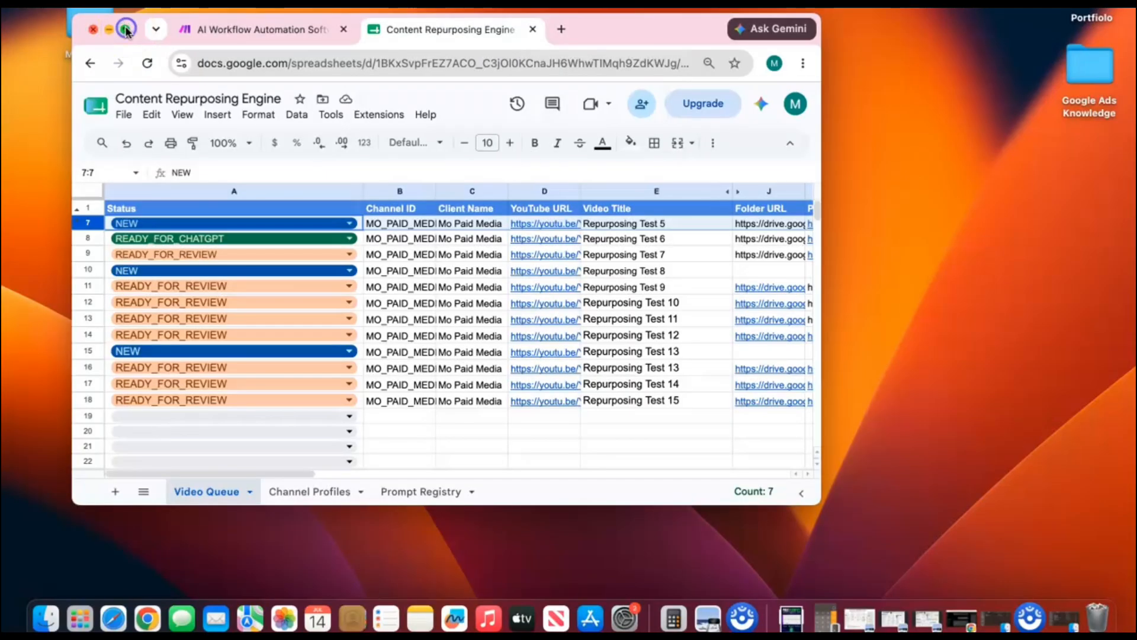
Maximize the browser window and review the Video Queue columns from Status across to Transcript and Prompt Key
left_click(125, 29)
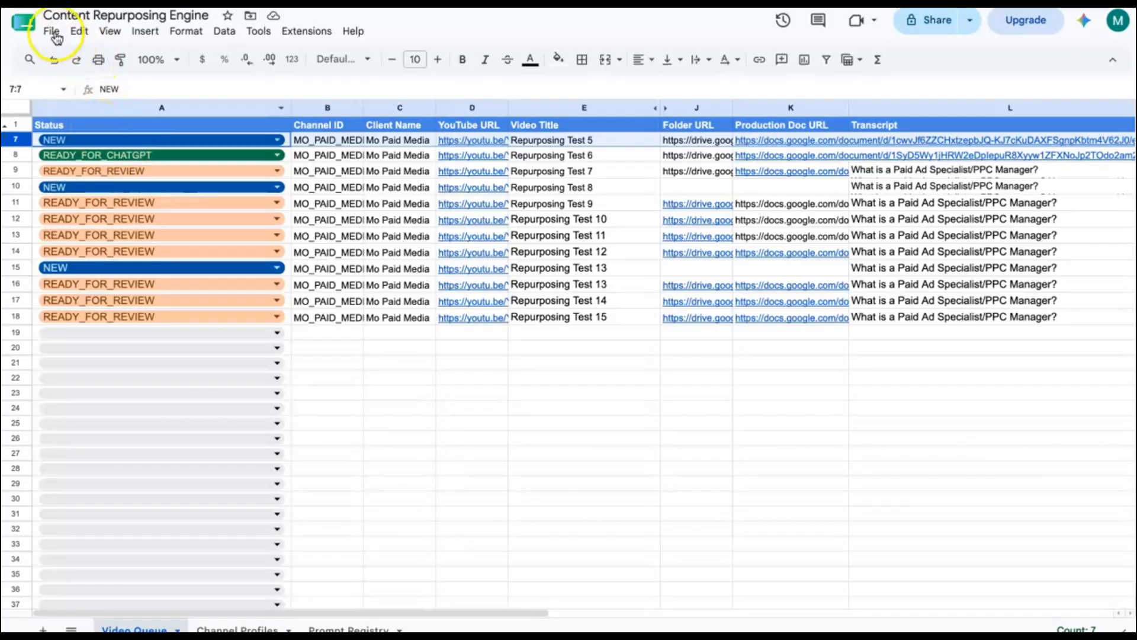
mouse_move(462, 291)
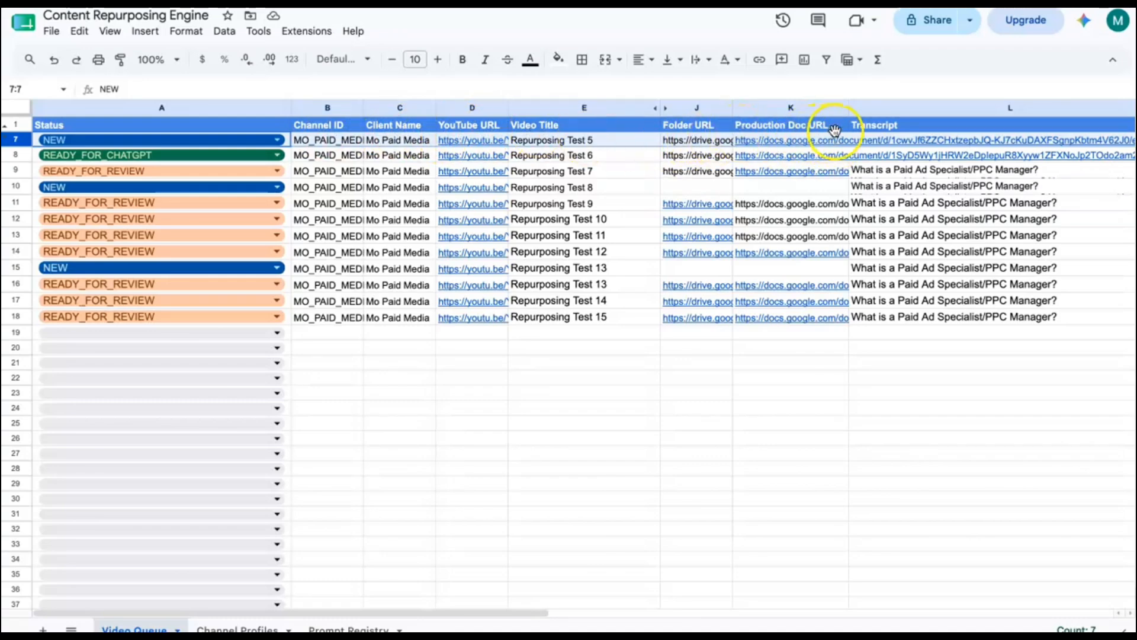
scroll(882, 156, "right", 3)
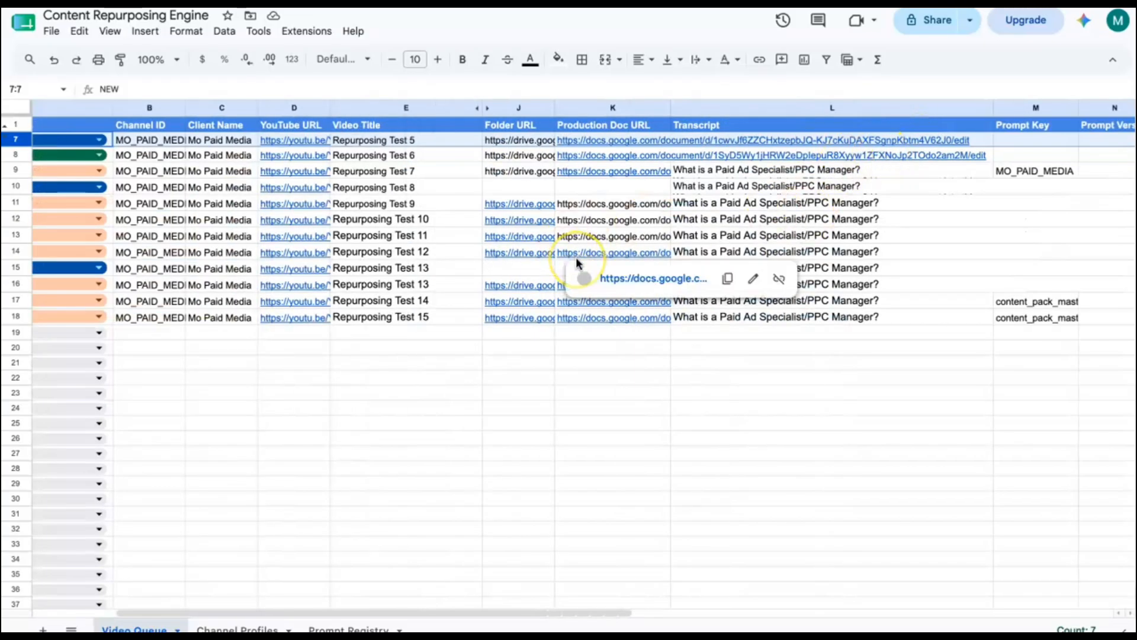
scroll(577, 263, "left", 3)
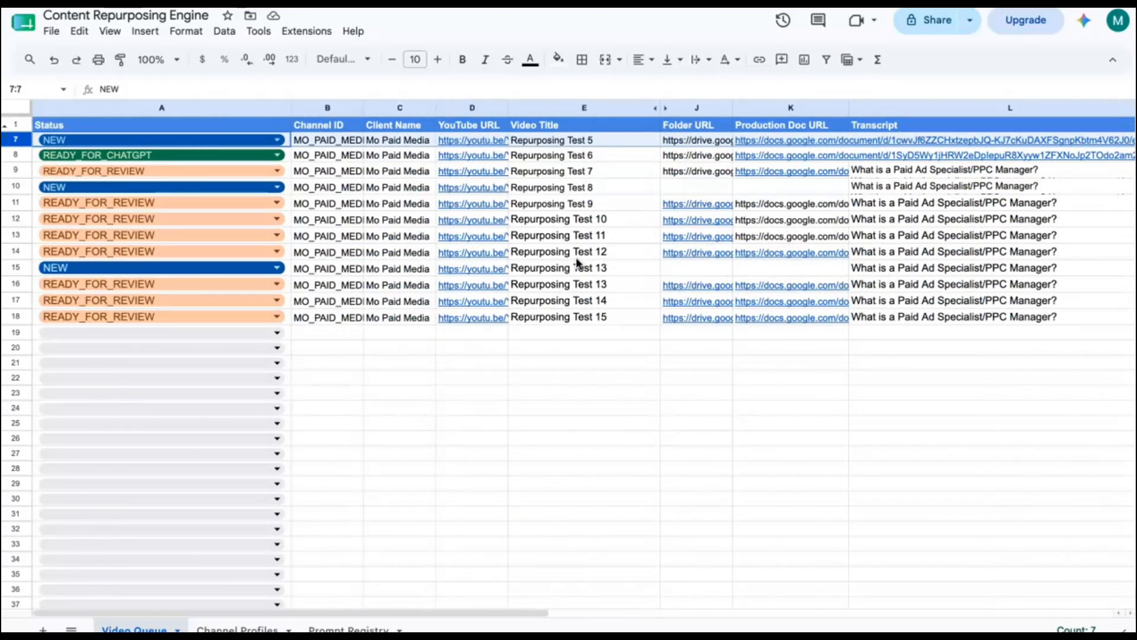
View the status options for the Repurposing Test 5 row and preview a linked video in the YouTube URL column
left_click(81, 140)
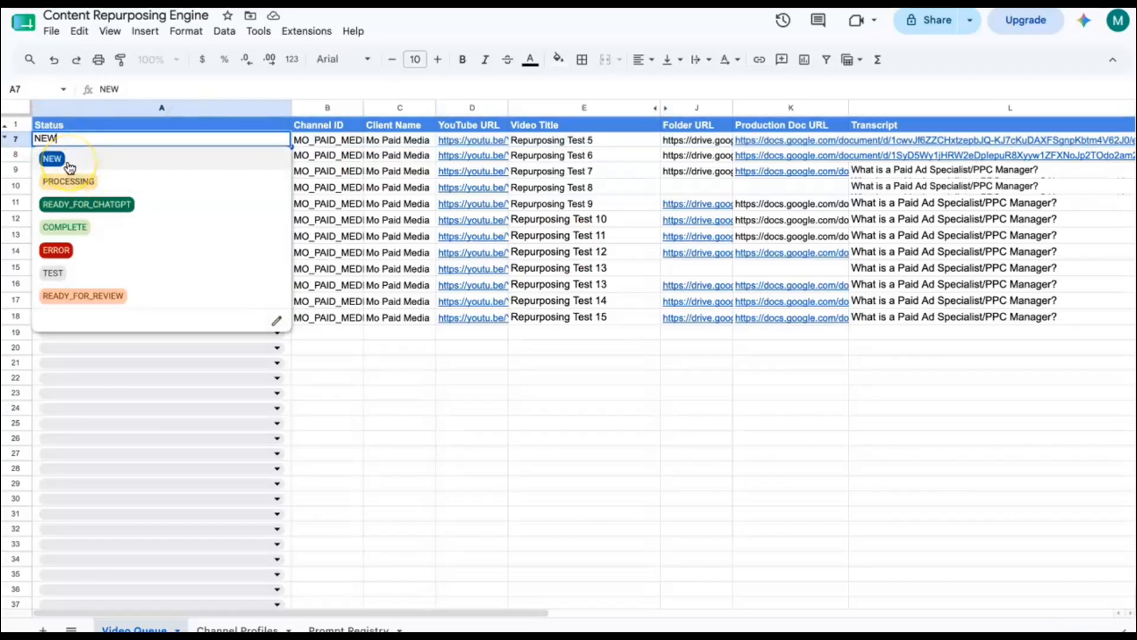
left_click(79, 183)
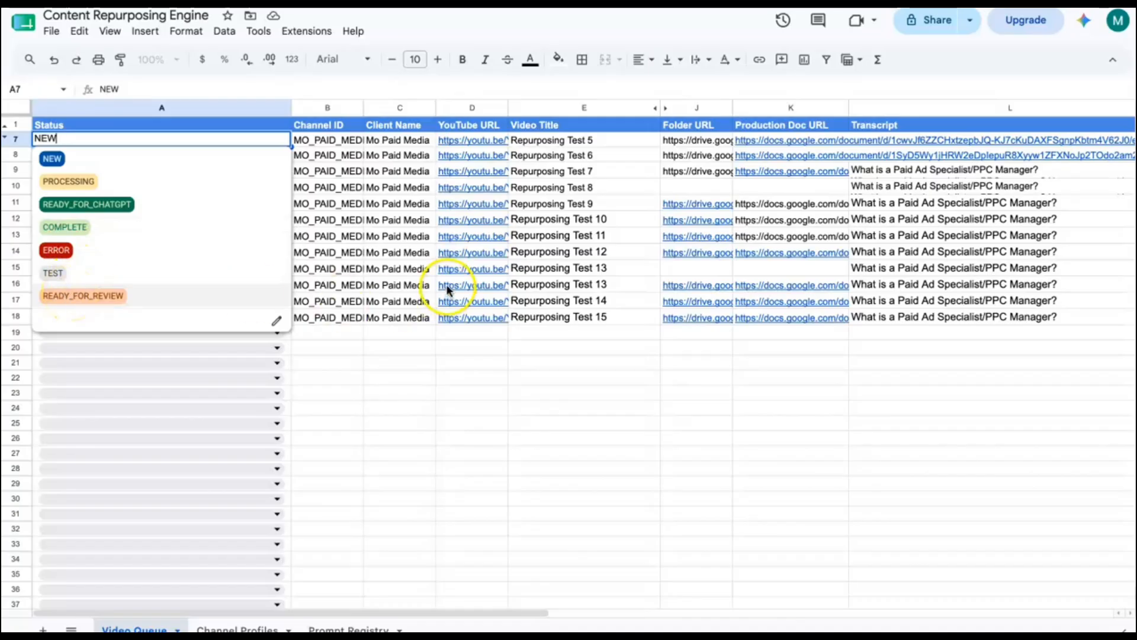
left_click(448, 252)
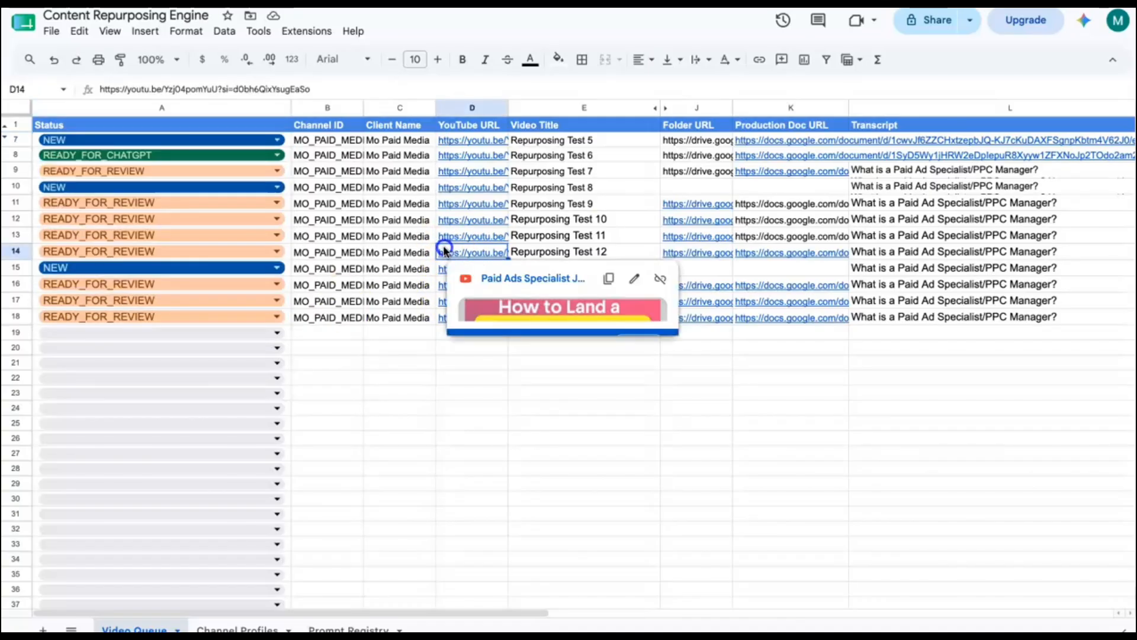
left_click(319, 127)
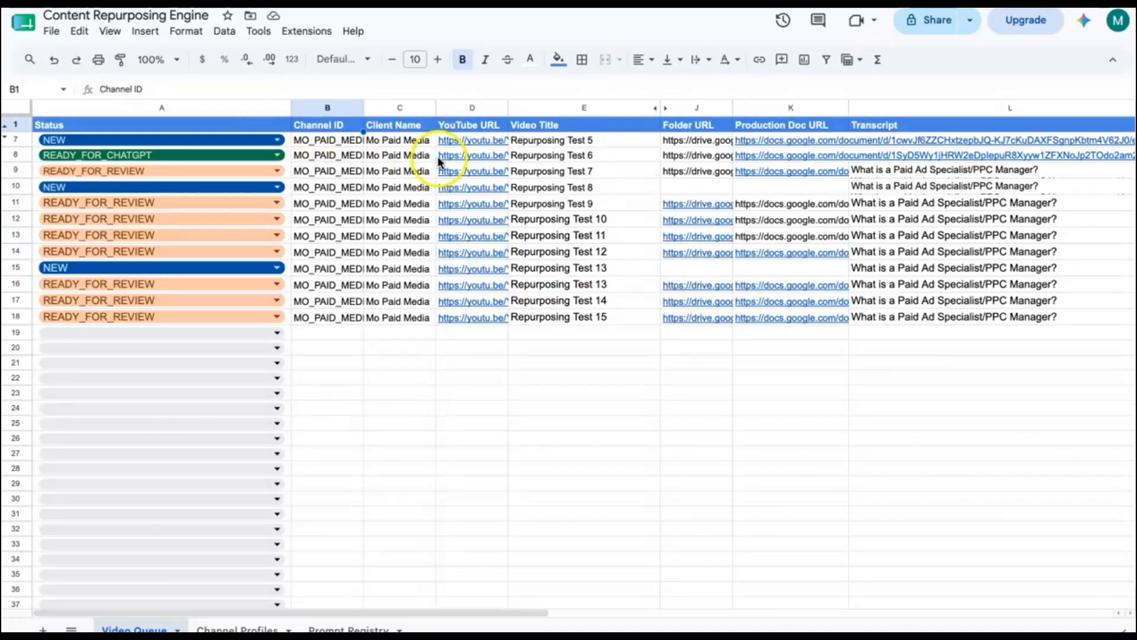
mouse_move(468, 155)
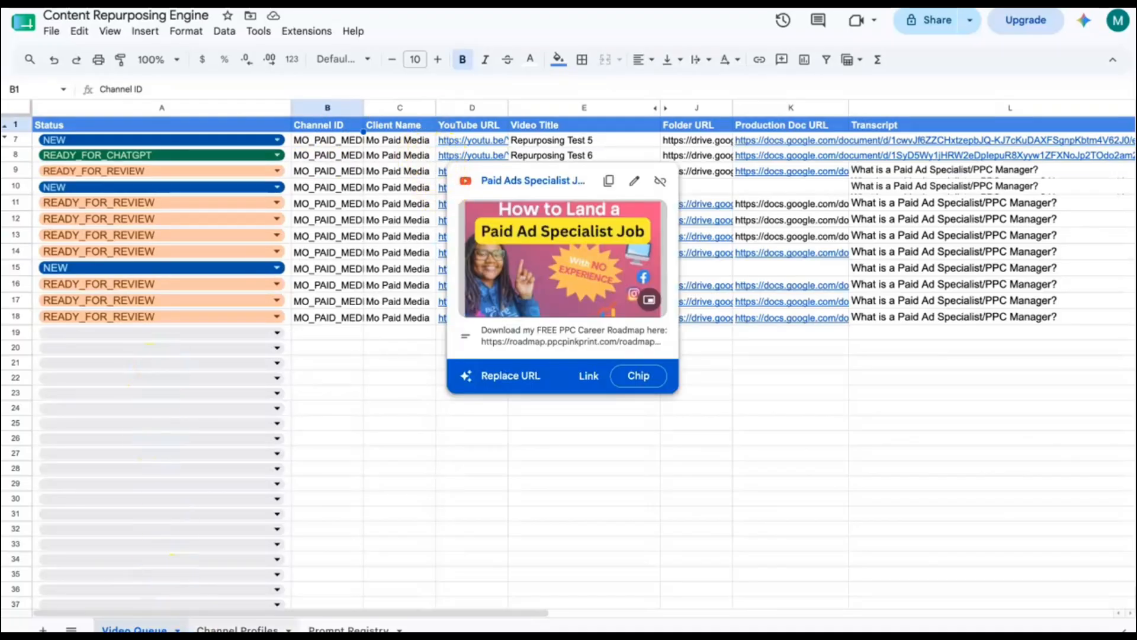
Compare the Channel Profiles sheet with the Channel ID column of the Video Queue sheet
left_click(236, 629)
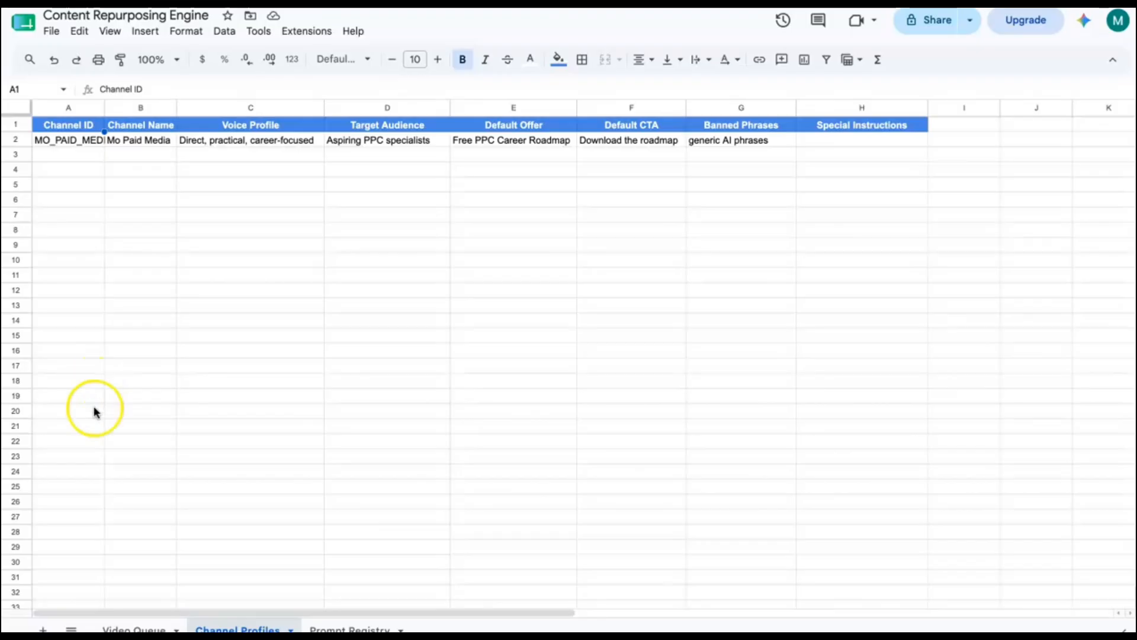
left_click(133, 627)
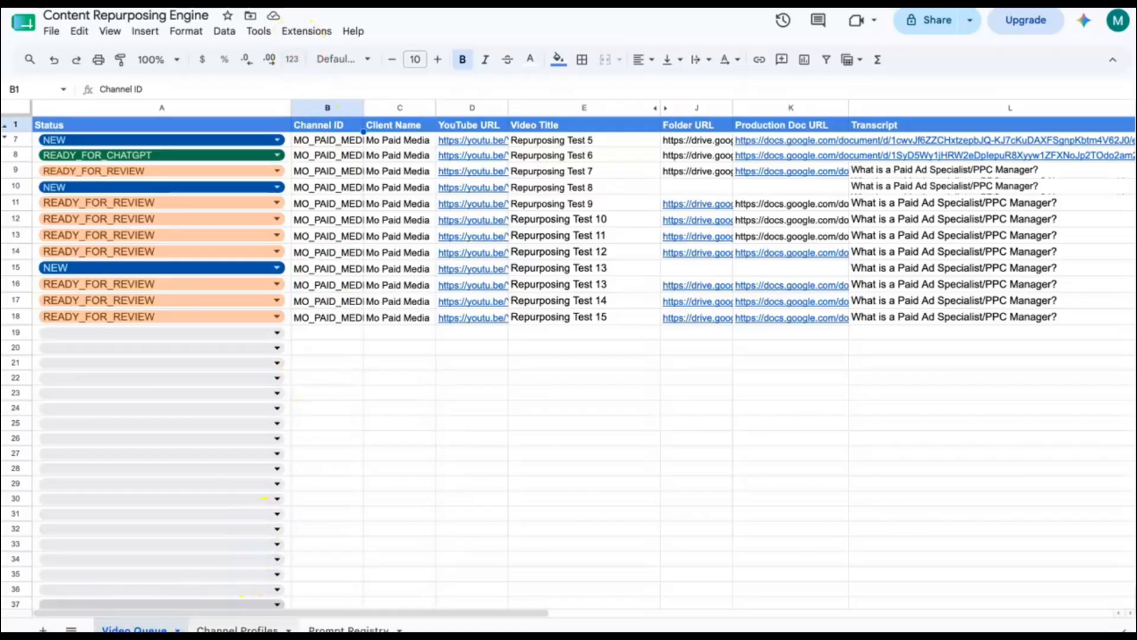
left_click(237, 629)
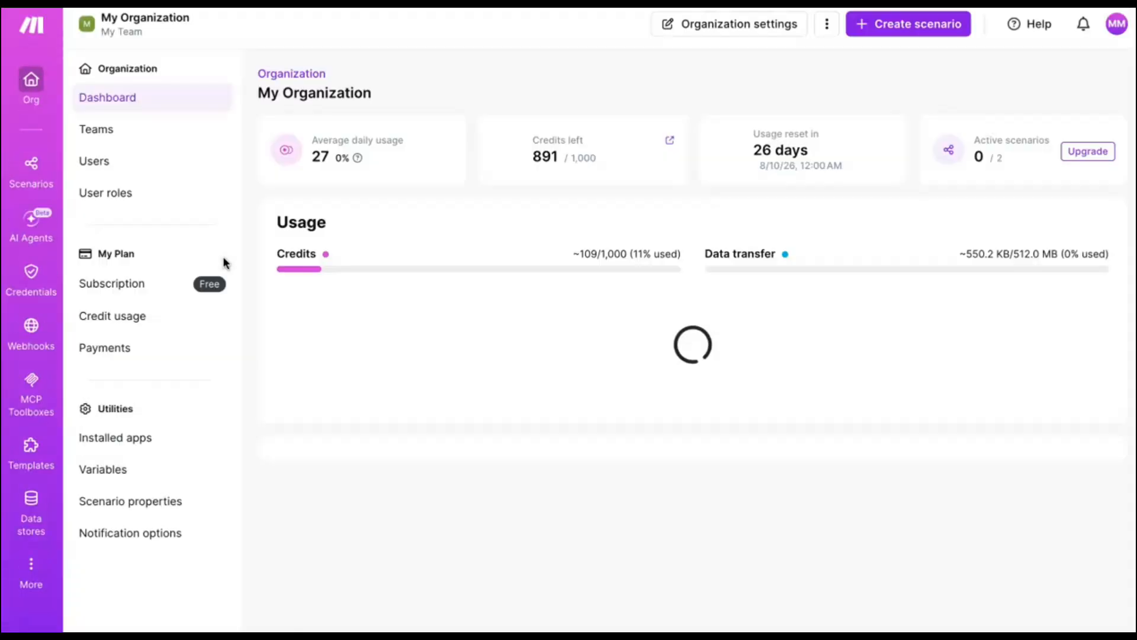
In Make, open the Integration Google Sheets scenario for editing and dismiss the offer to recover unsaved changes
left_click(28, 180)
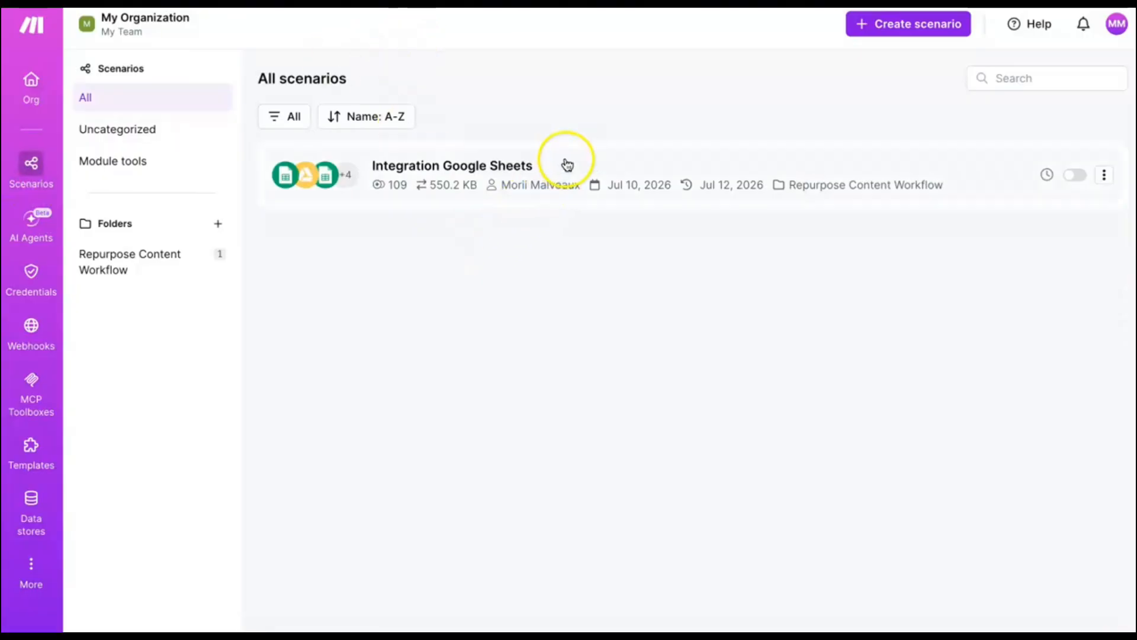
left_click(579, 160)
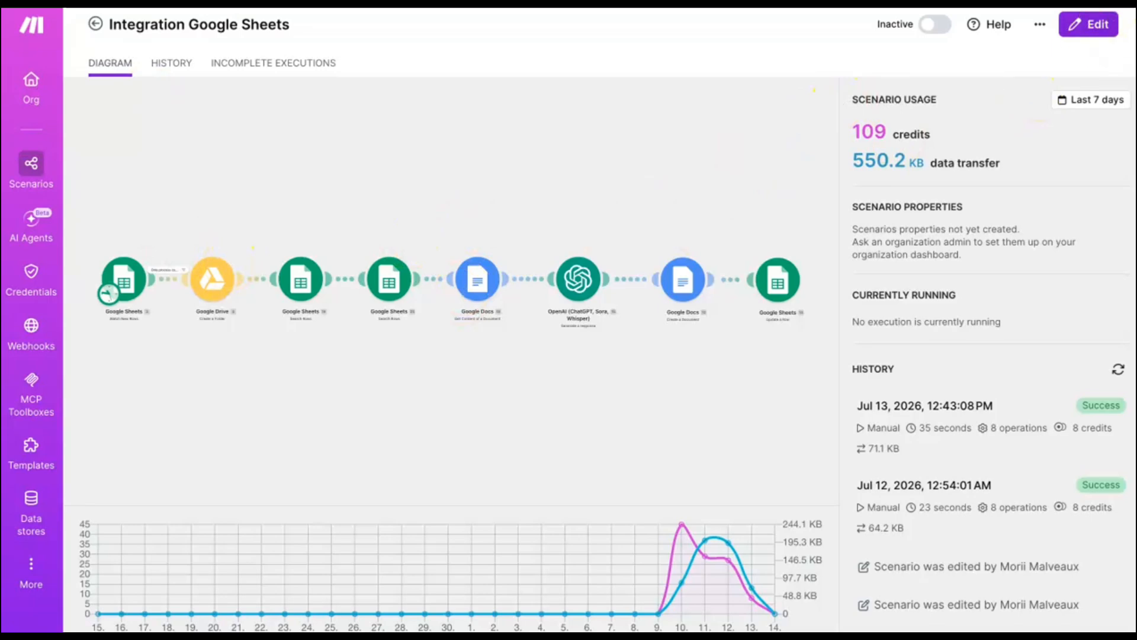
left_click(1078, 38)
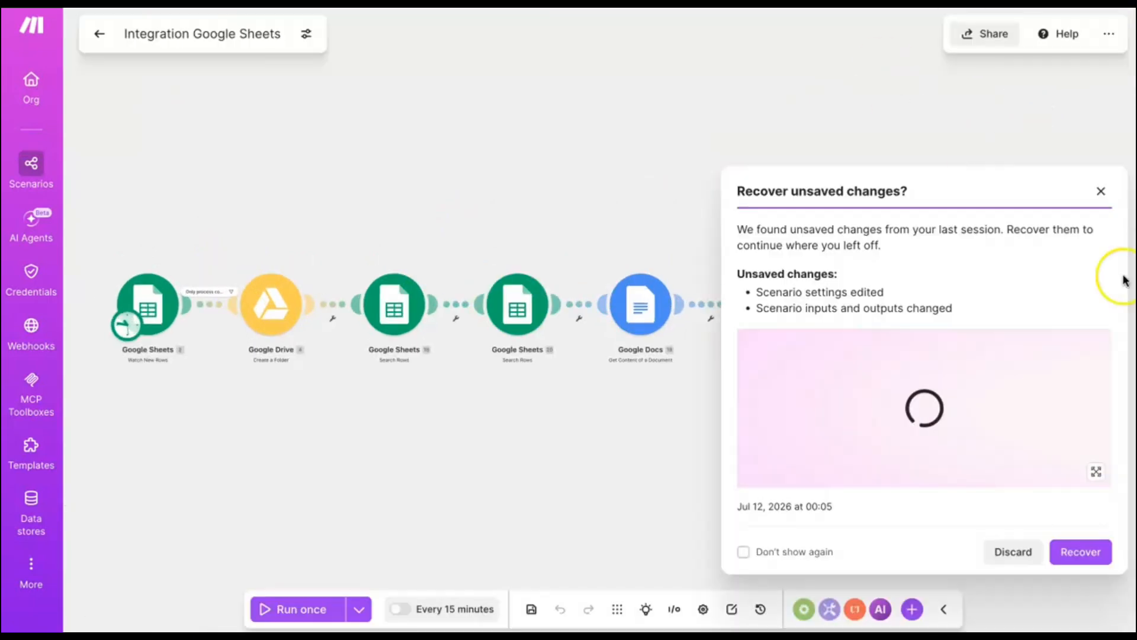
left_click(1099, 194)
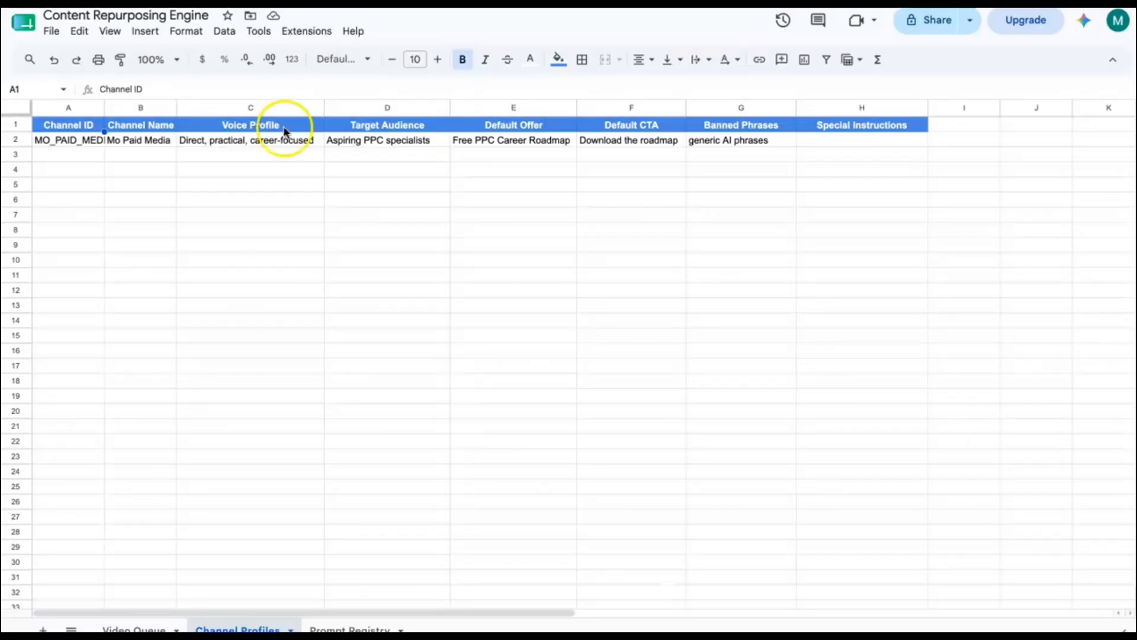
Return to the spreadsheet's Video Queue sheet, preview the row 16 production document and open that row's Drive folder link
left_click(134, 630)
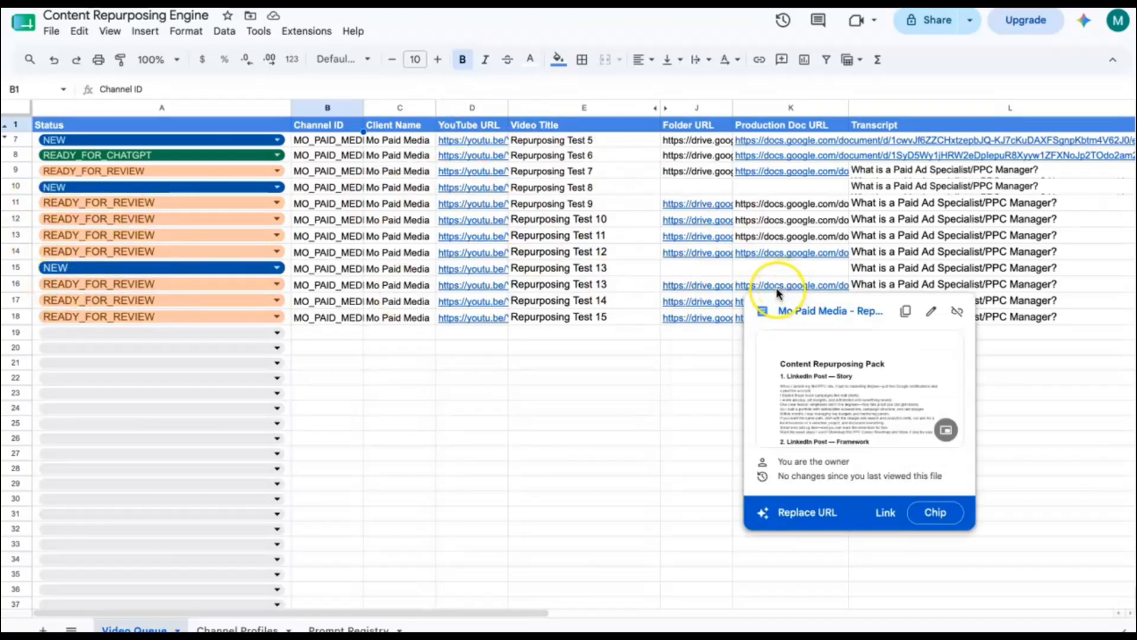
mouse_move(697, 284)
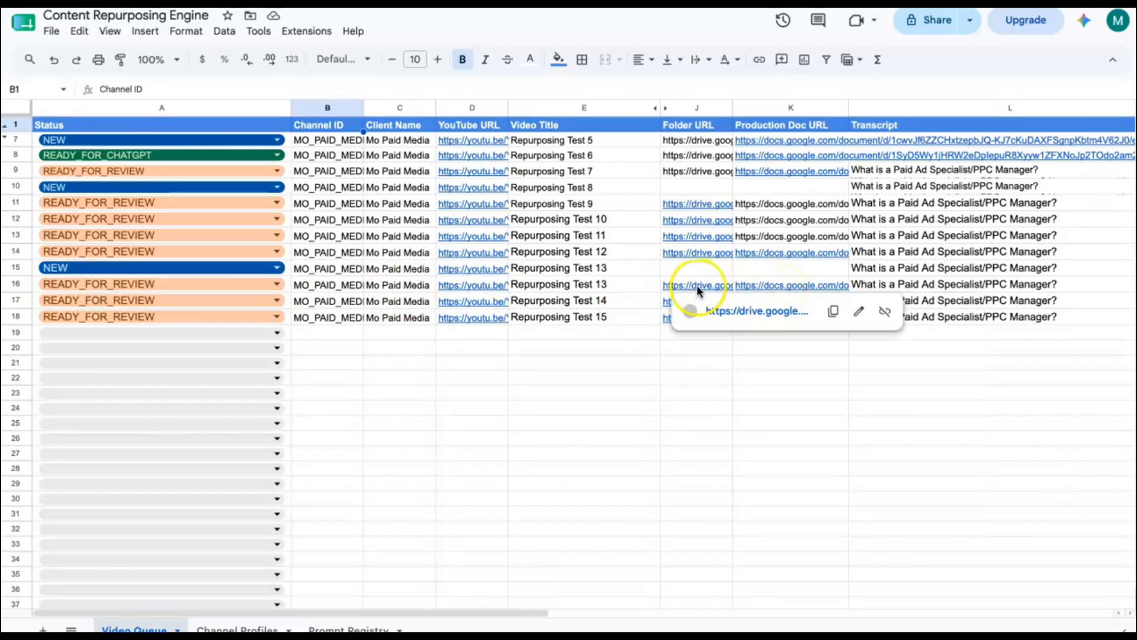
left_click(721, 313)
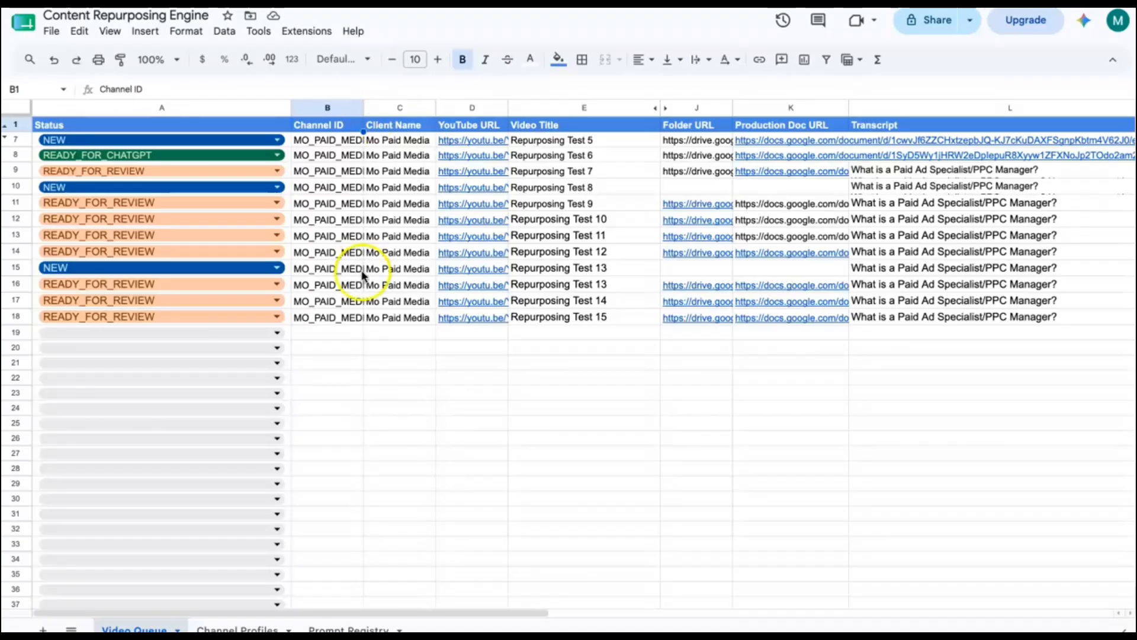
View the Prompt Registry sheet, and inspect the Get Content of a Document module's settings in the Make scenario
left_click(341, 628)
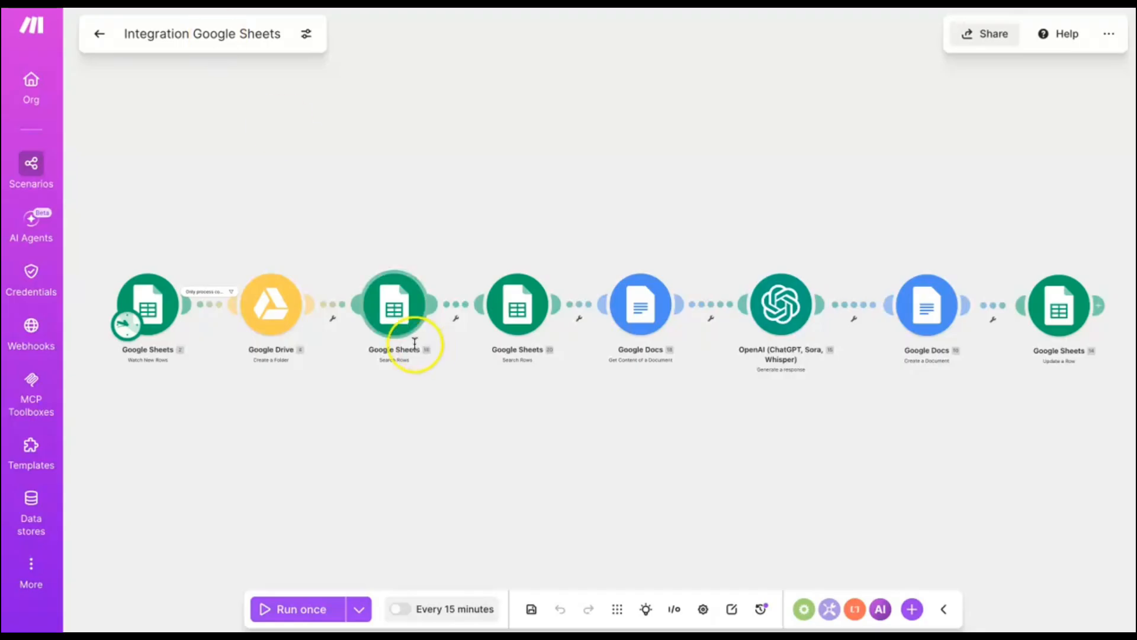
left_click(635, 302)
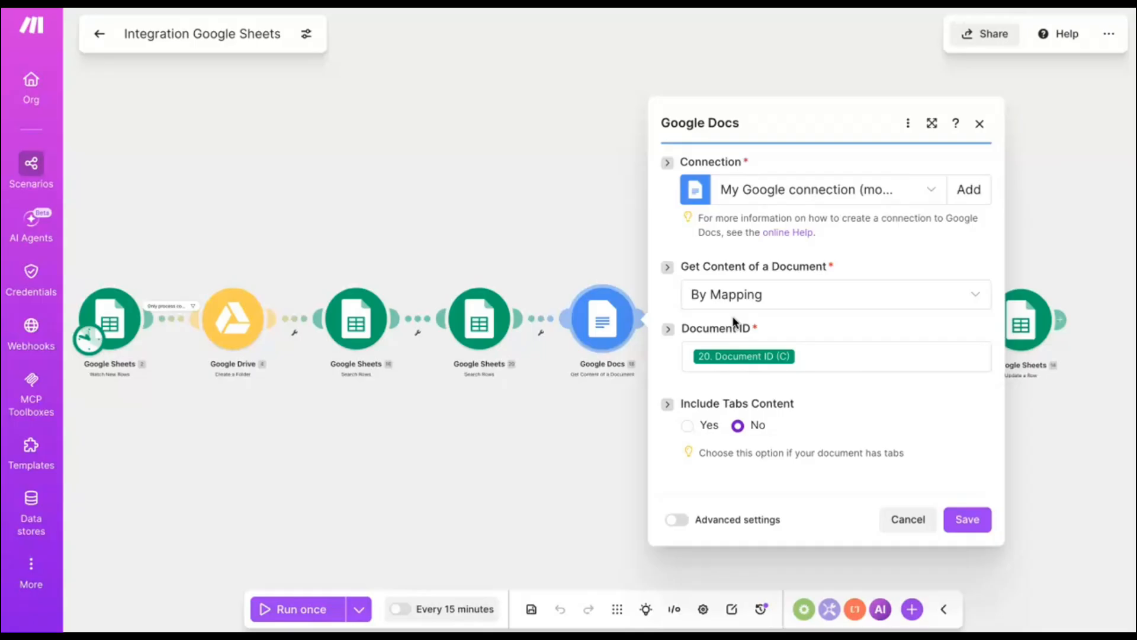
left_click(384, 237)
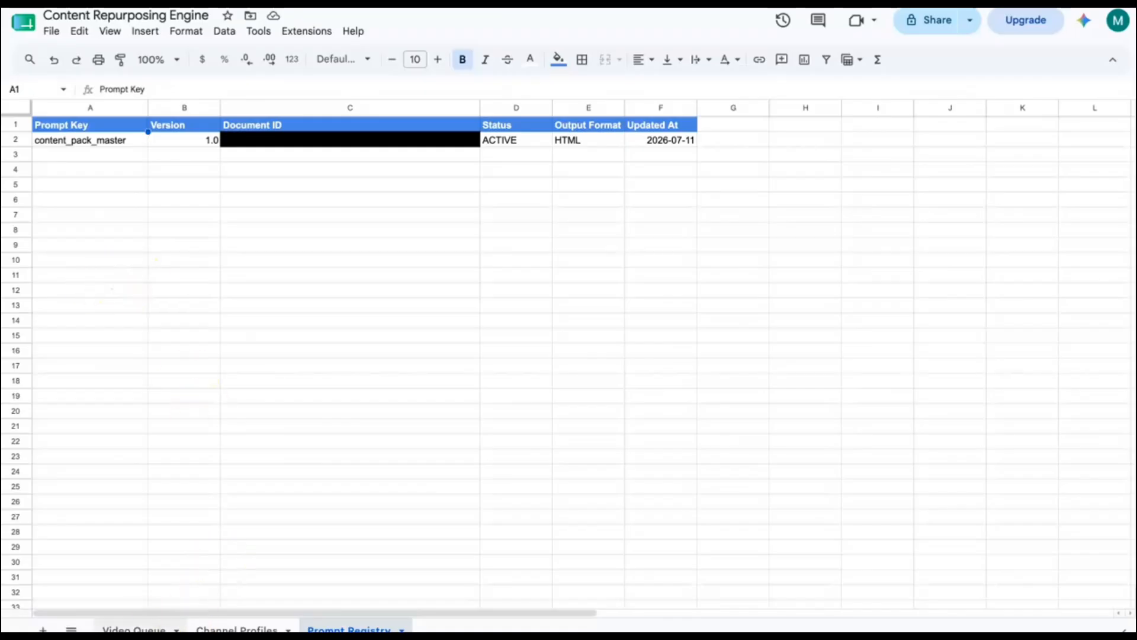
In the spreadsheet's Video Queue sheet, view the status options for empty row 19 without choosing one
left_click(145, 623)
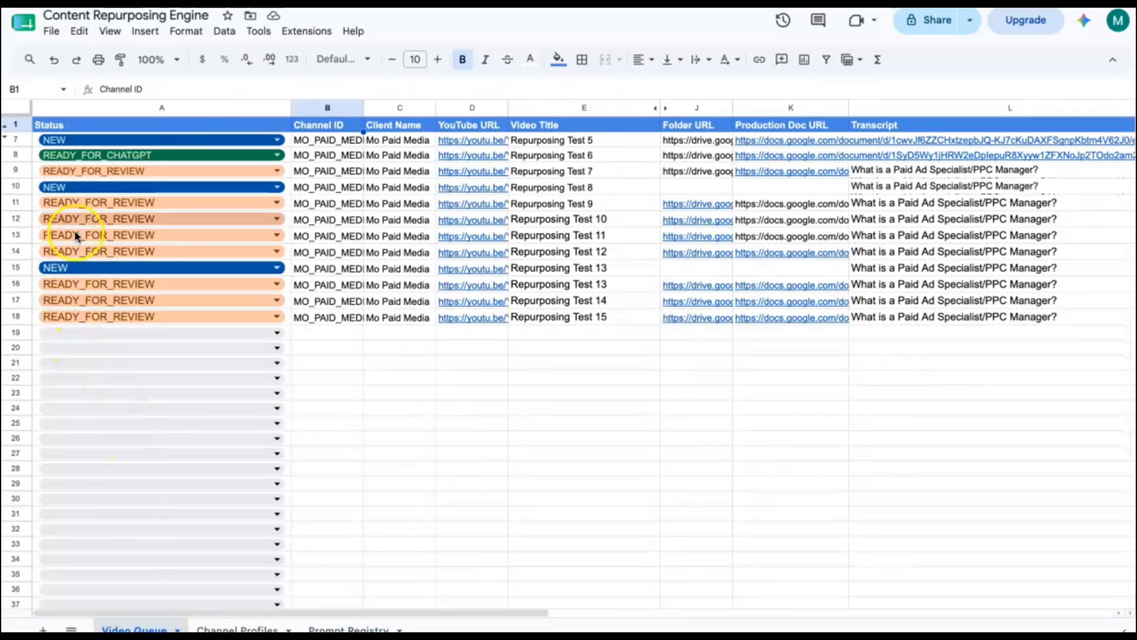
left_click(59, 331)
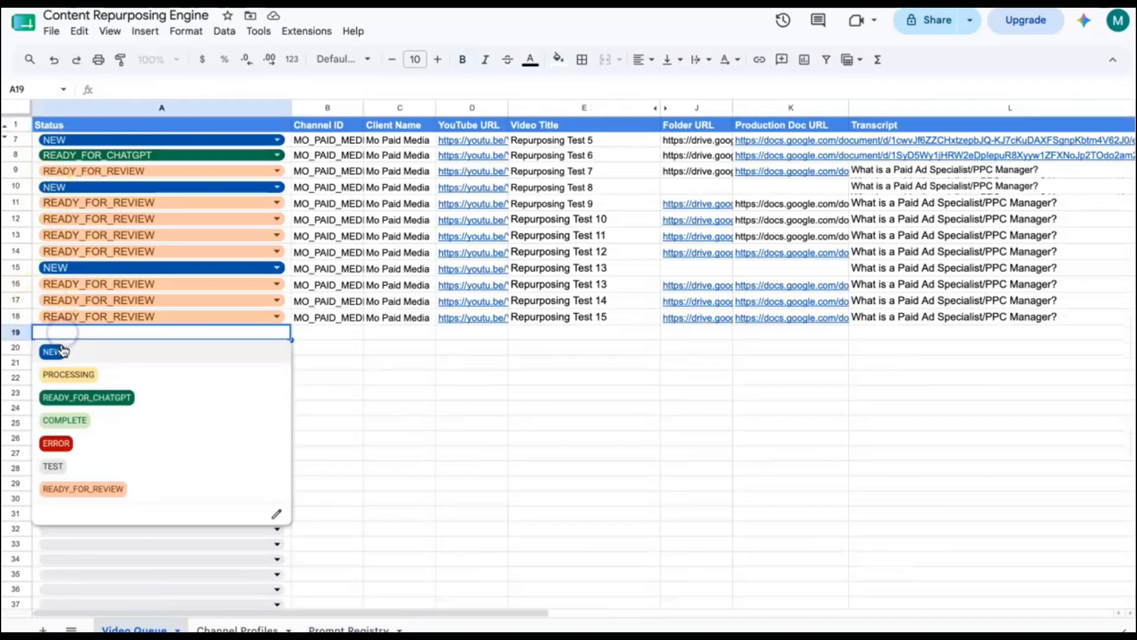
left_click(278, 362)
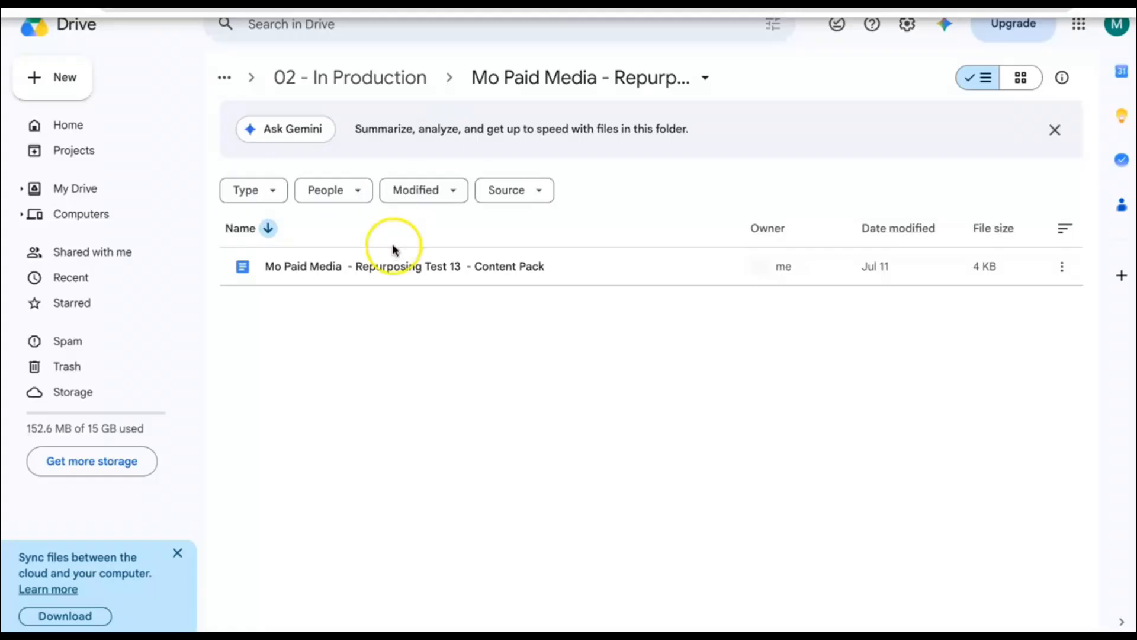
In Google Drive's 02 - In Production folder, open the Mo Paid Media - Repurposing Test 14 folder and its Content Pack document
left_click(373, 77)
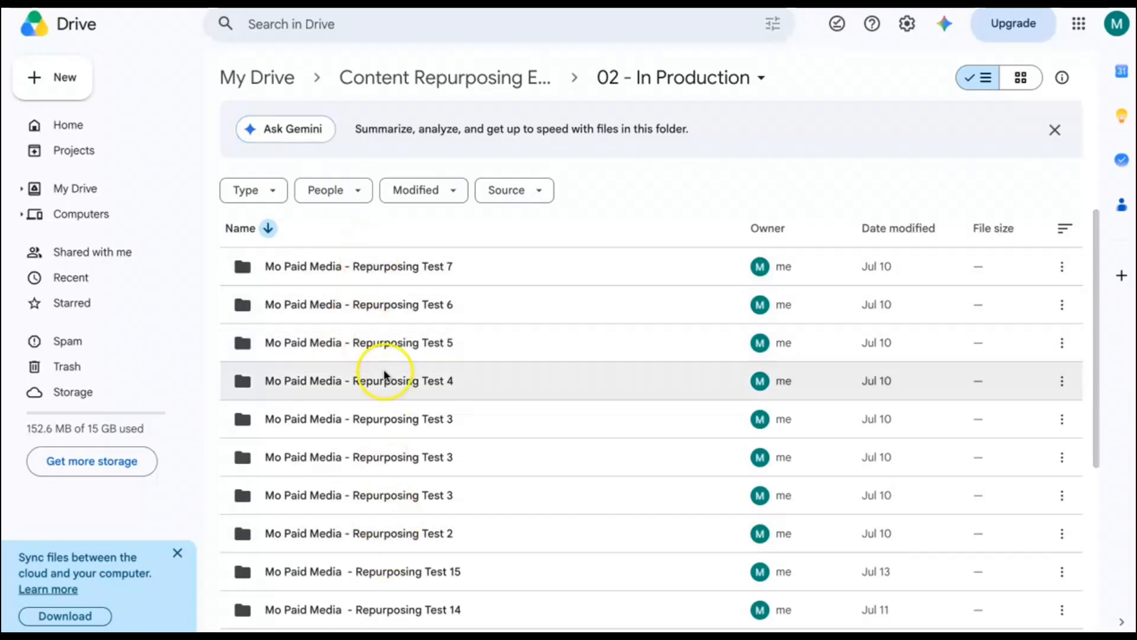
scroll(381, 373, "down", 1)
scroll(384, 531, "down", 4)
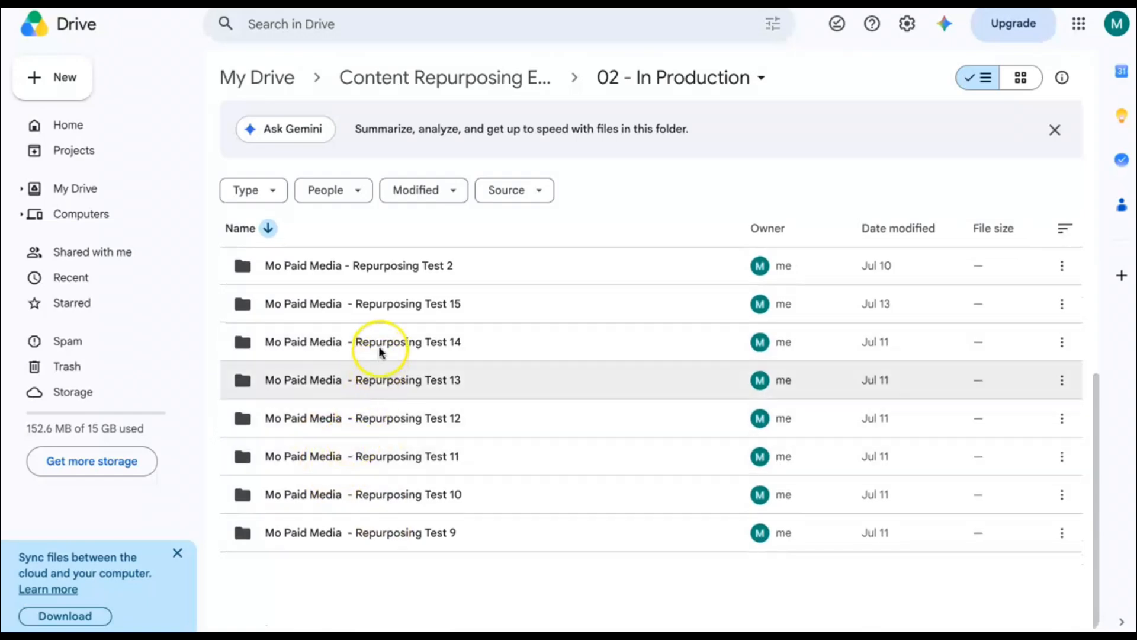
left_click(381, 346)
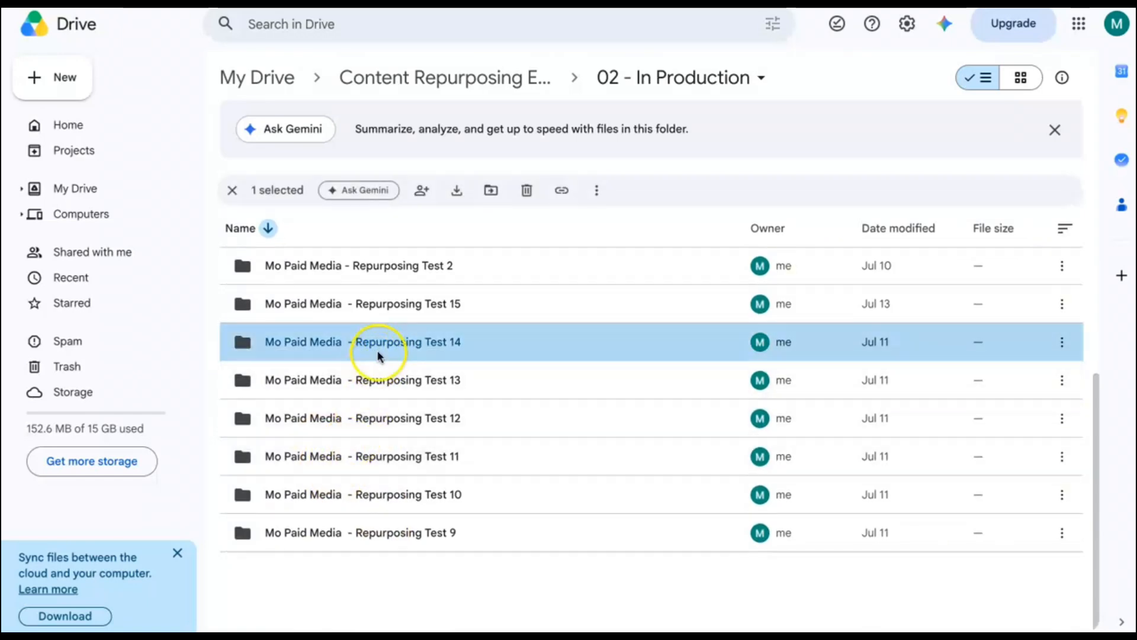
left_click(379, 343)
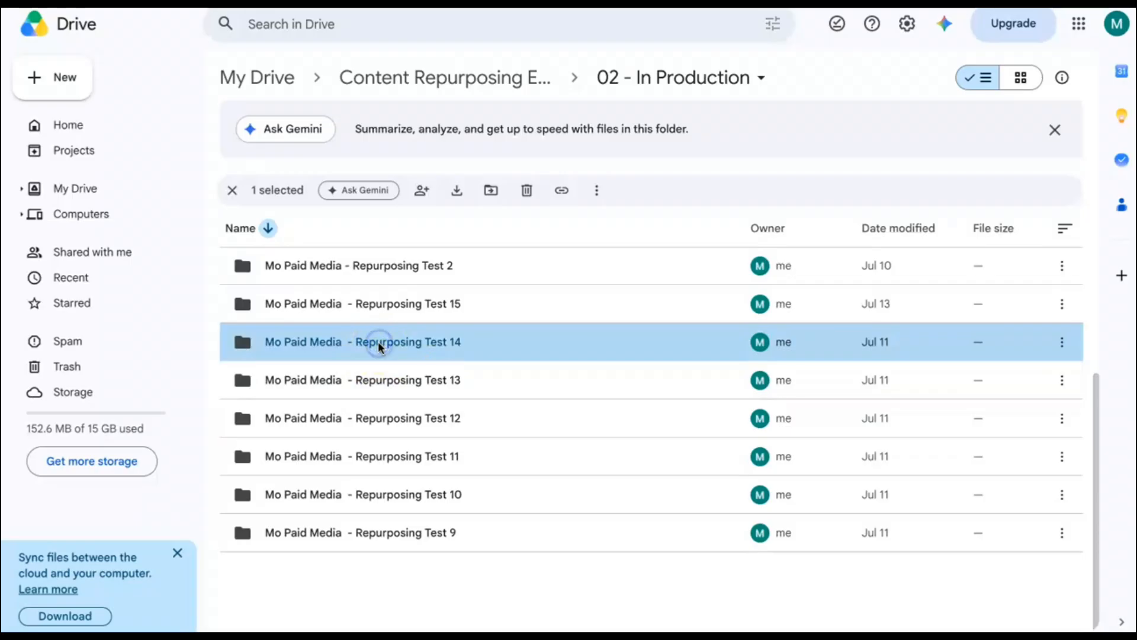
double_click(335, 345)
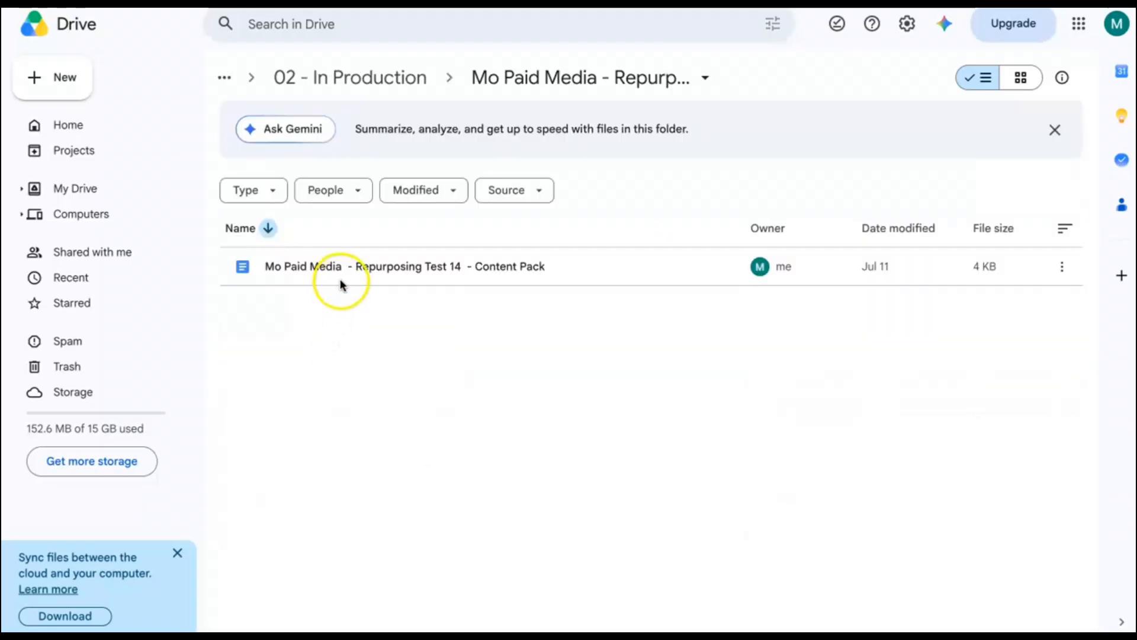
left_click(340, 273)
left_click(374, 266)
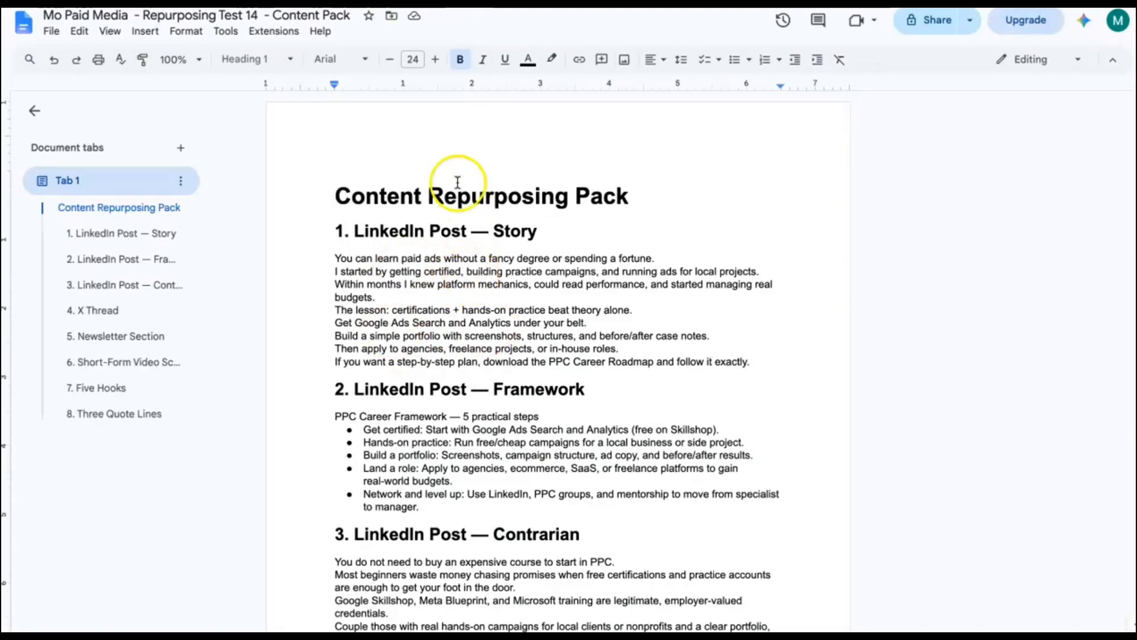
Read through the Content Pack document from the LinkedIn posts to the short-form video script and hooks
scroll(450, 342, "down", 1)
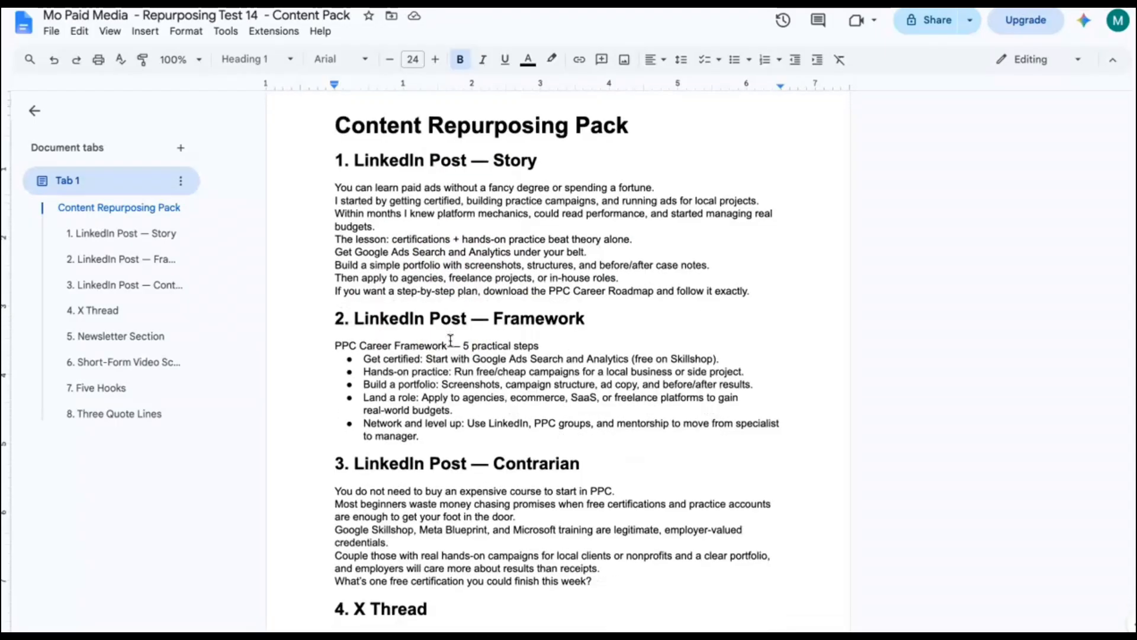
scroll(450, 341, "down", 20)
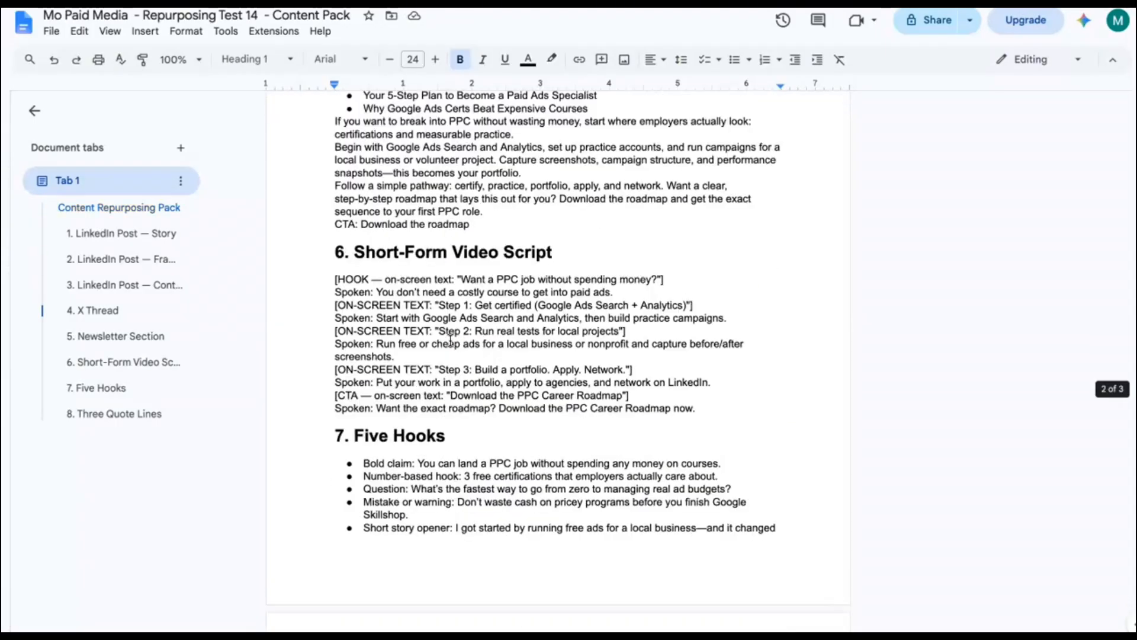
scroll(450, 333, "down", 3)
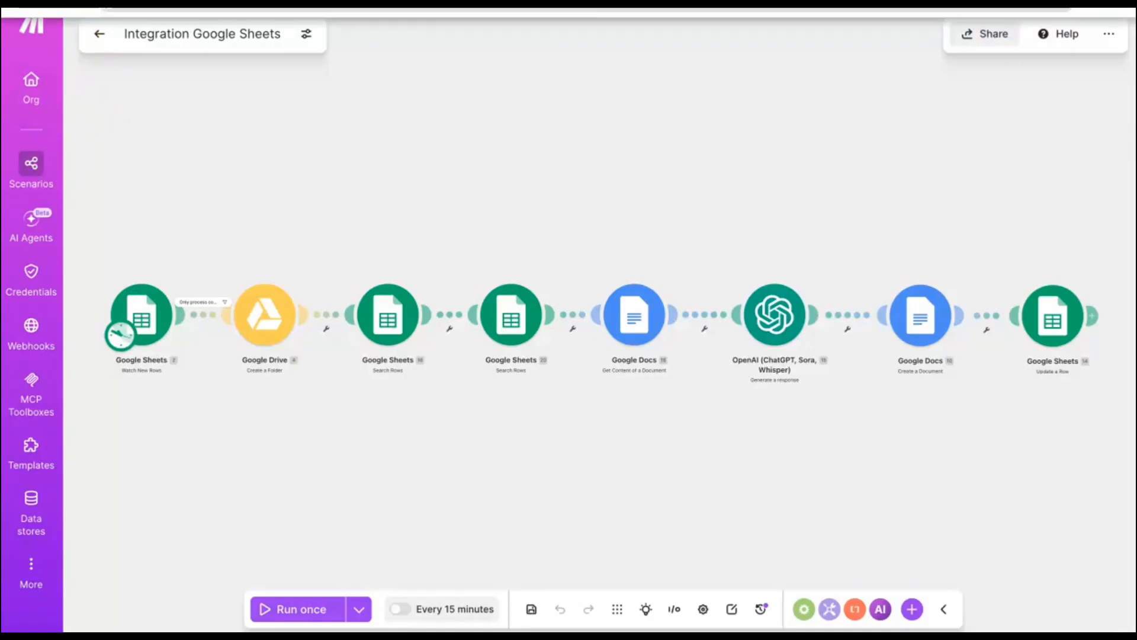
Switch to the Master Prompt document to view the content pack instructions
left_click(38, 44)
left_click(126, 30)
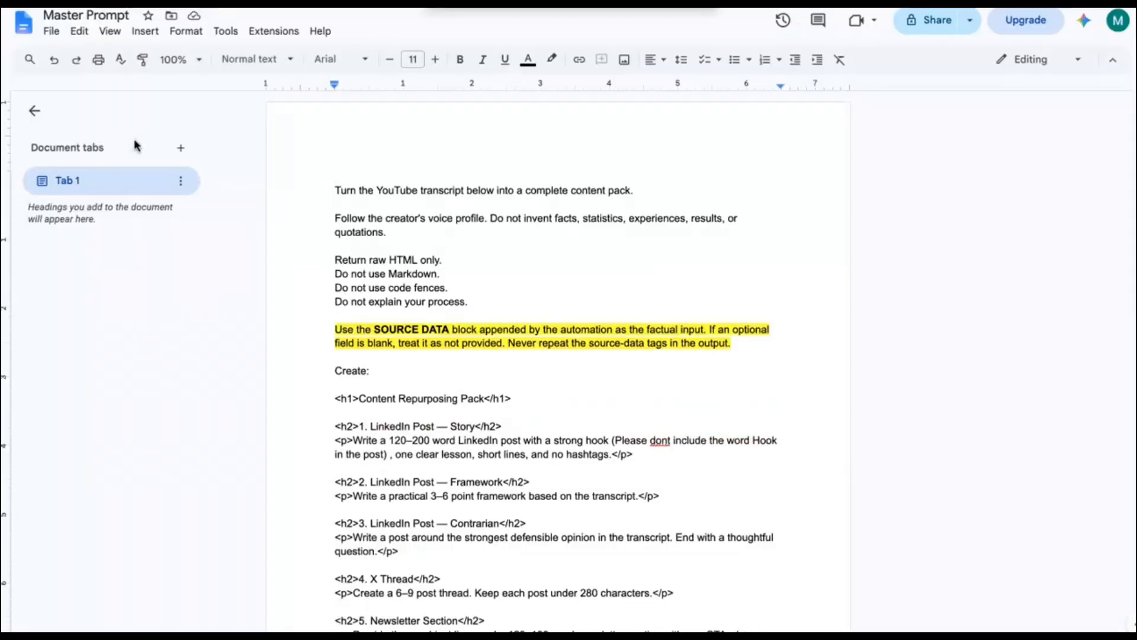
Read the Master Prompt's content pack instructions, and view the Channel Profiles sheet in the Content Repurposing Engine spreadsheet
scroll(399, 396, "down", 5)
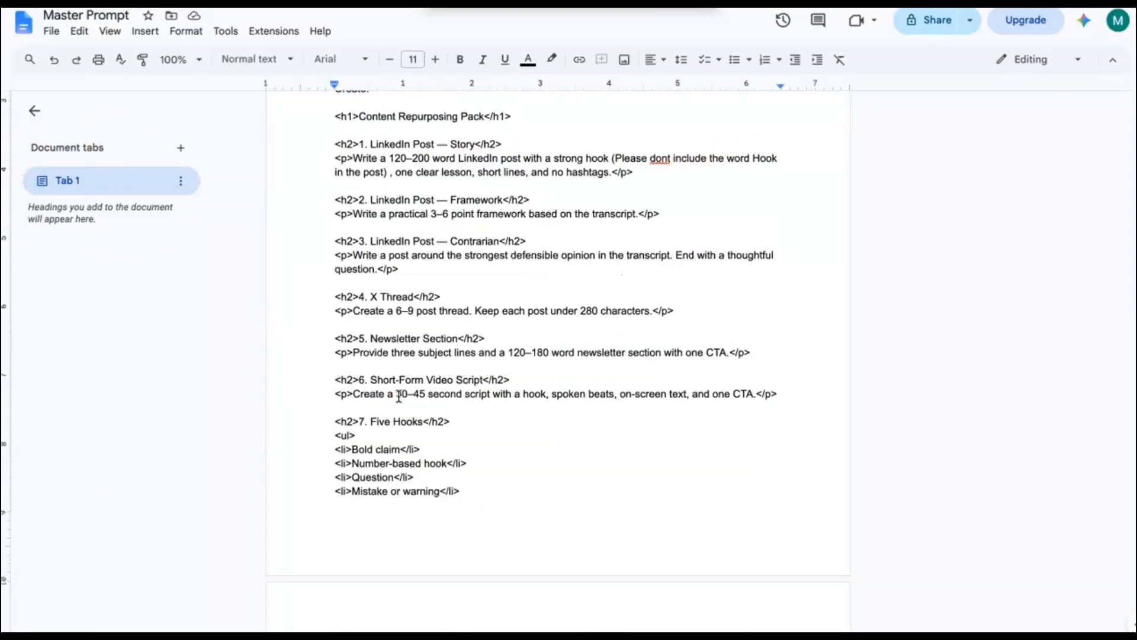
scroll(399, 395, "down", 1)
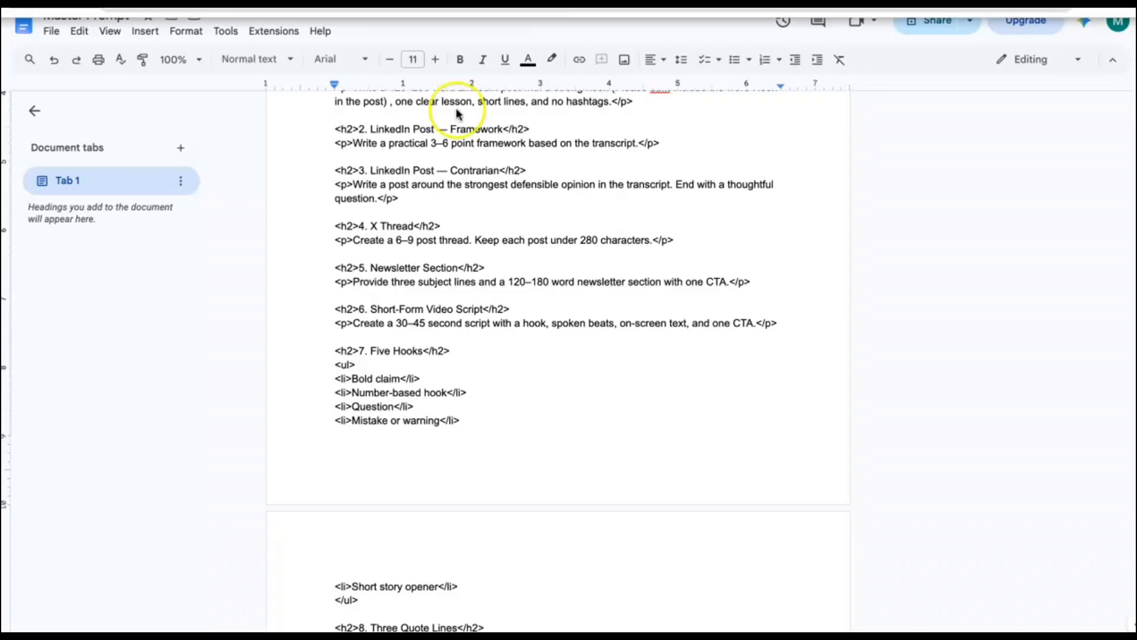
scroll(406, 296, "up", 6)
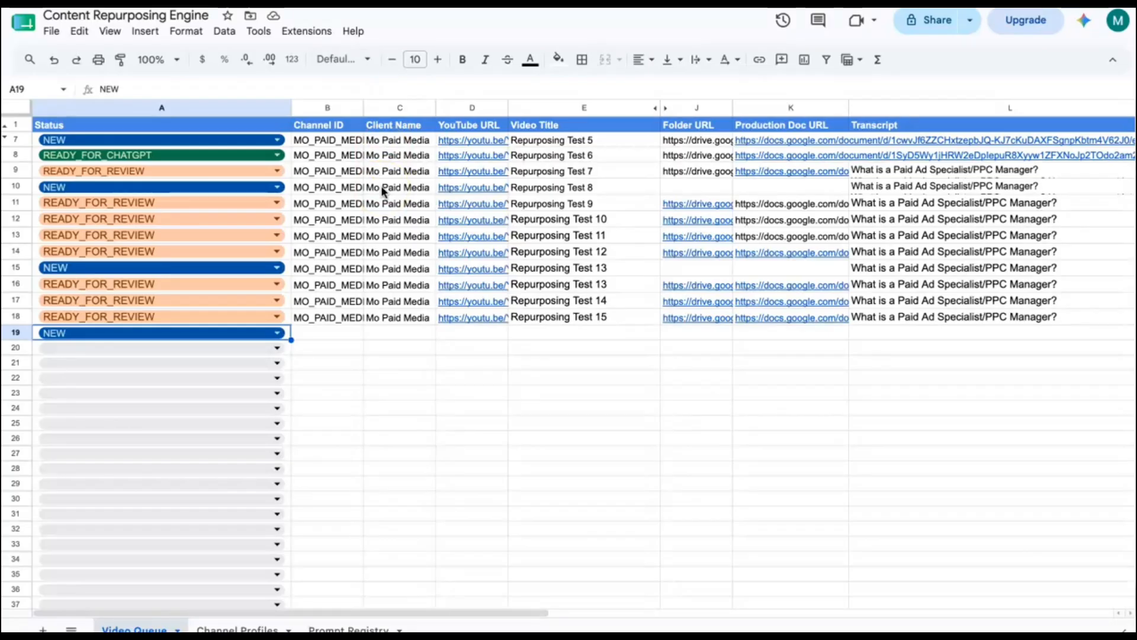
left_click(255, 627)
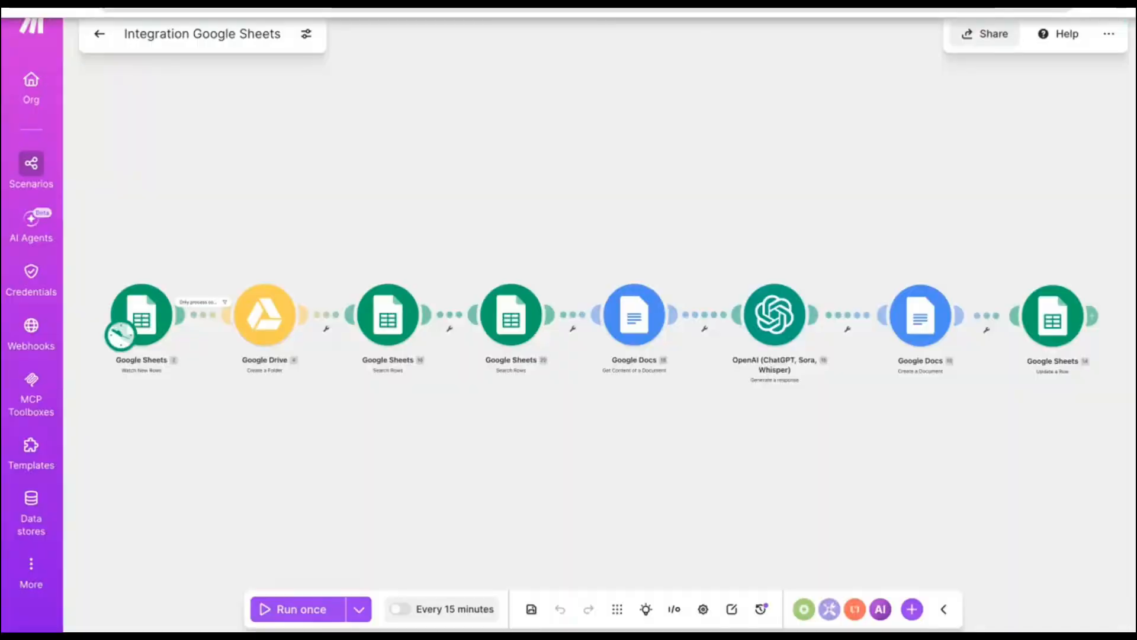
In the Make scenario, open the OpenAI module and examine how its prompt combines the text content with the source data fields
left_click(767, 310)
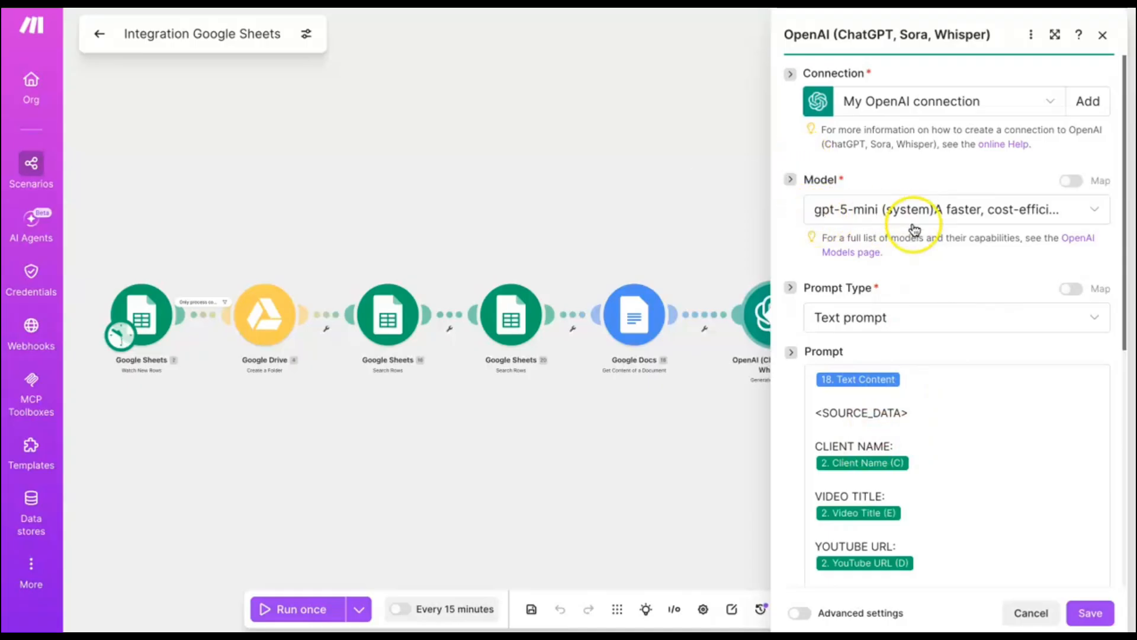
left_click(875, 389)
key("BackSpace")
scroll(876, 391, "down", 2)
scroll(875, 391, "up", 2)
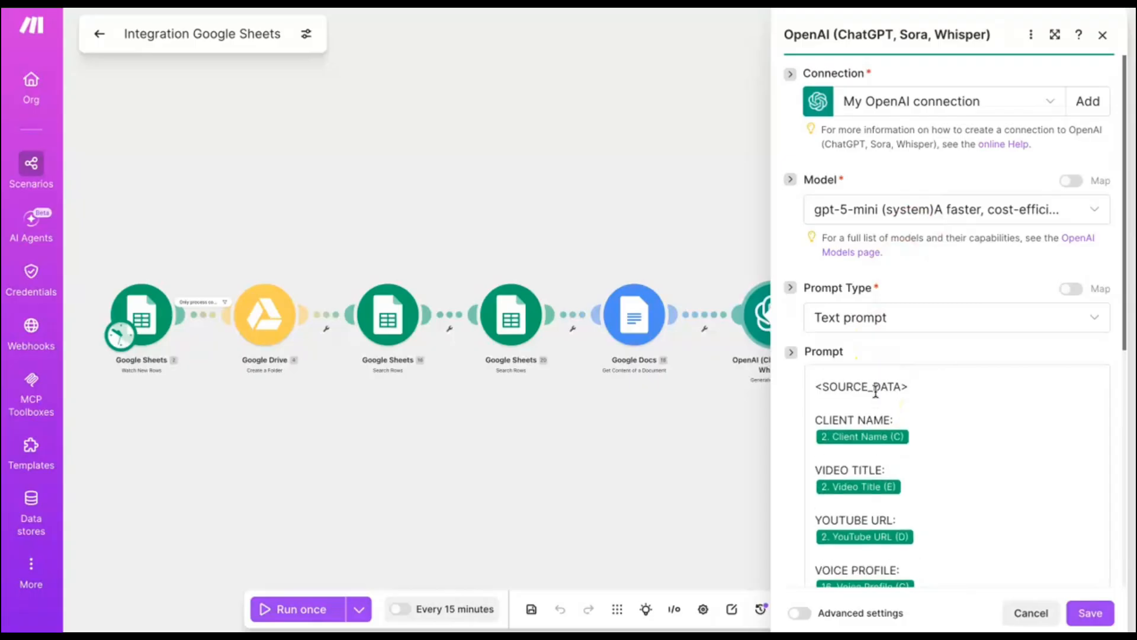
scroll(875, 390, "down", 2)
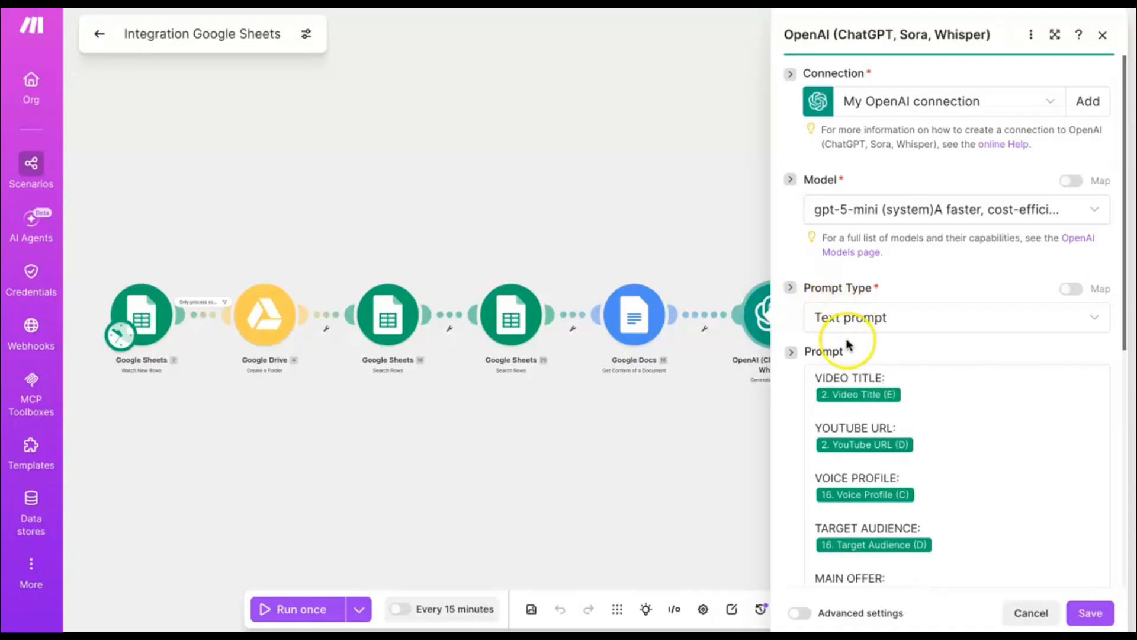
scroll(827, 455, "up", 2)
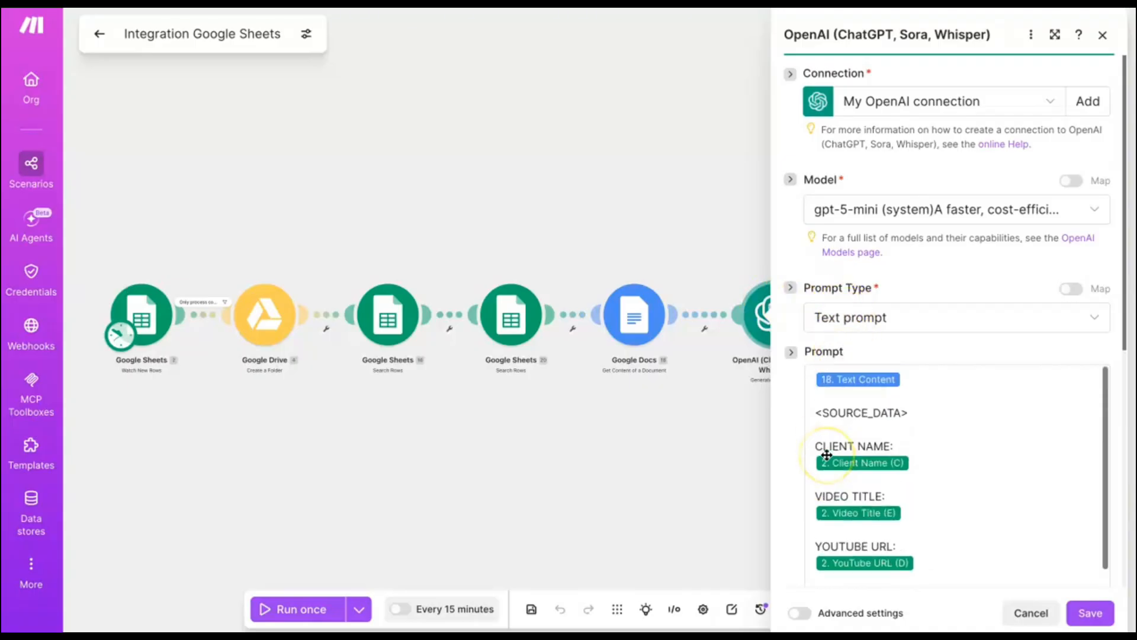
scroll(826, 455, "down", 4)
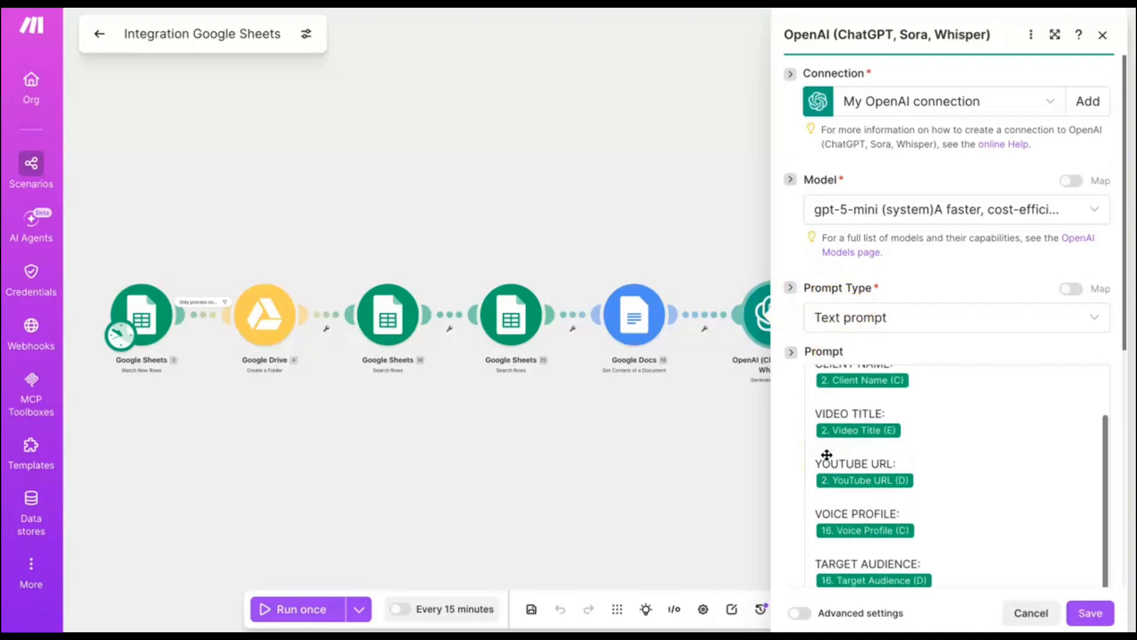
scroll(827, 455, "down", 5)
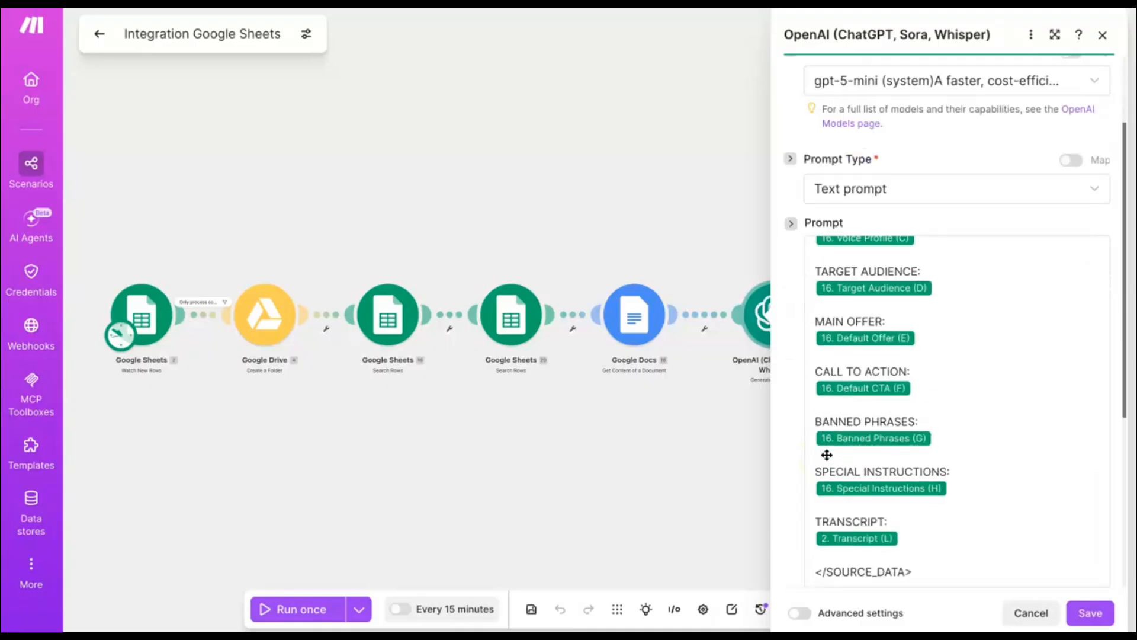
scroll(861, 375, "up", 4)
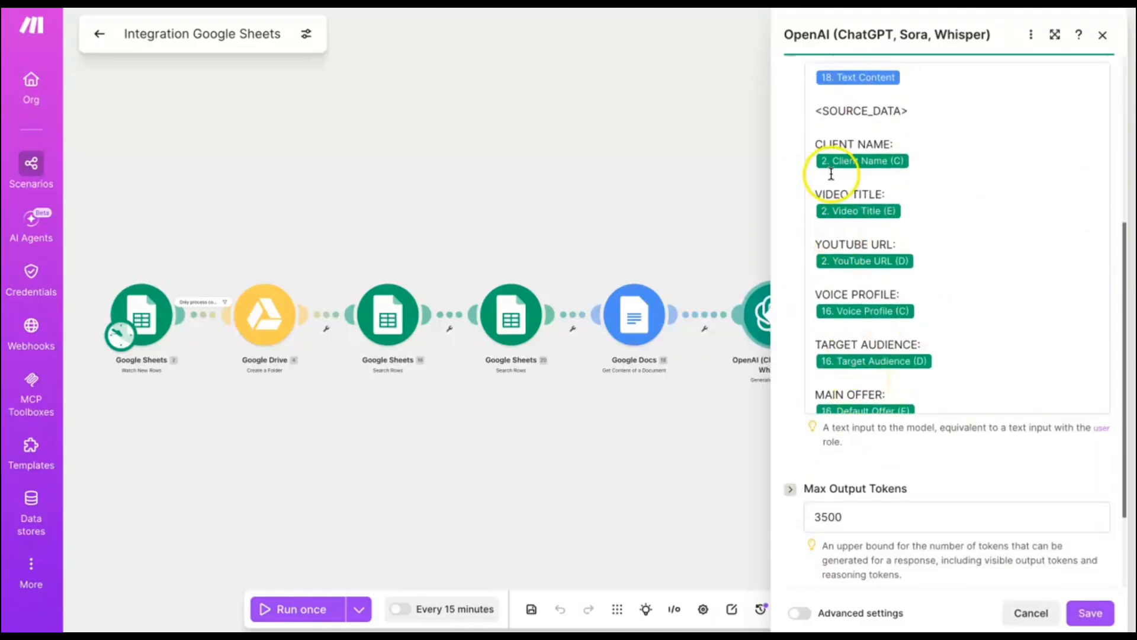
left_click(605, 150)
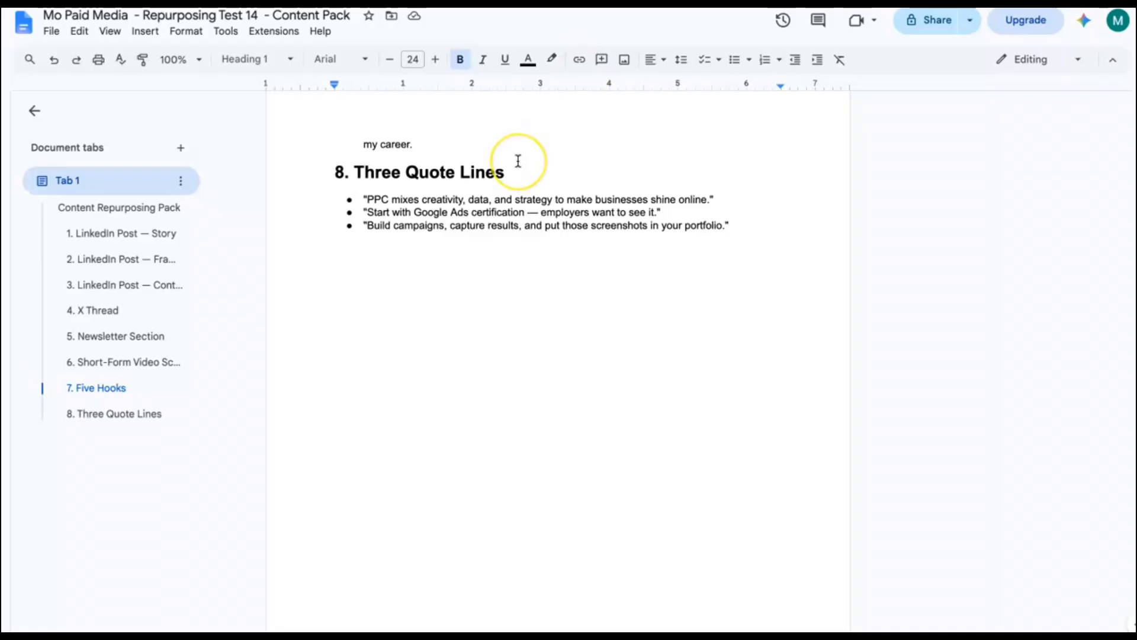
Review the Content Pack document from the quote lines back to the newsletter section, and return to the Content Repurposing Engine spreadsheet
scroll(518, 162, "up", 8)
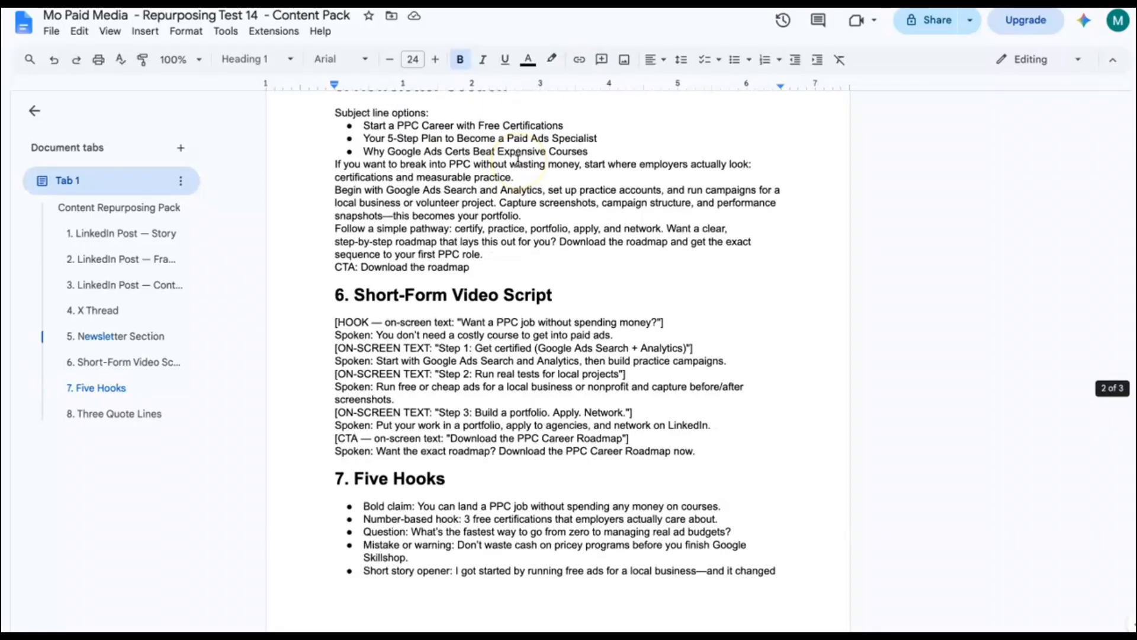
scroll(518, 161, "up", 1)
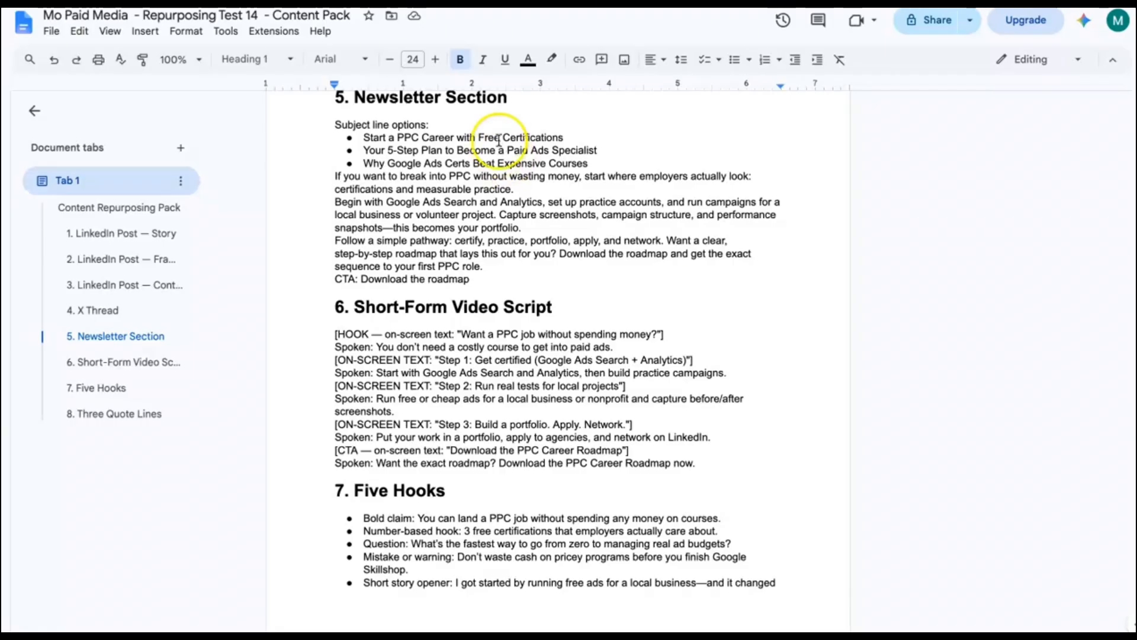
left_click(308, 2)
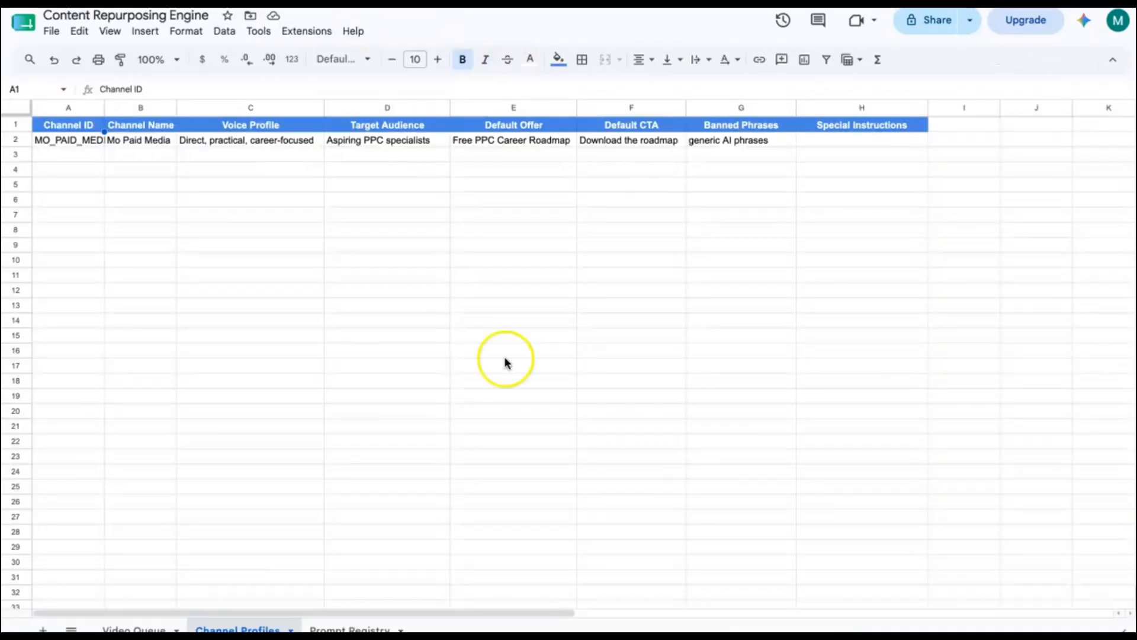
In the Video Queue sheet, open the Repurposing Test 14 transcript cell, read through it and close it unchanged
left_click(124, 628)
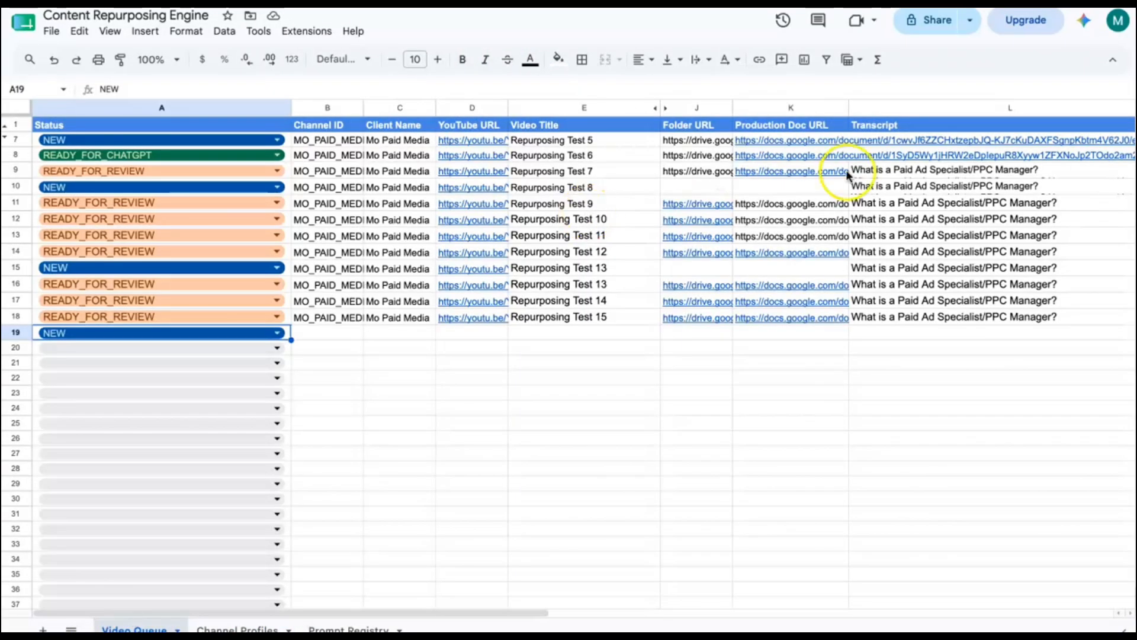
scroll(853, 249, "right", 3)
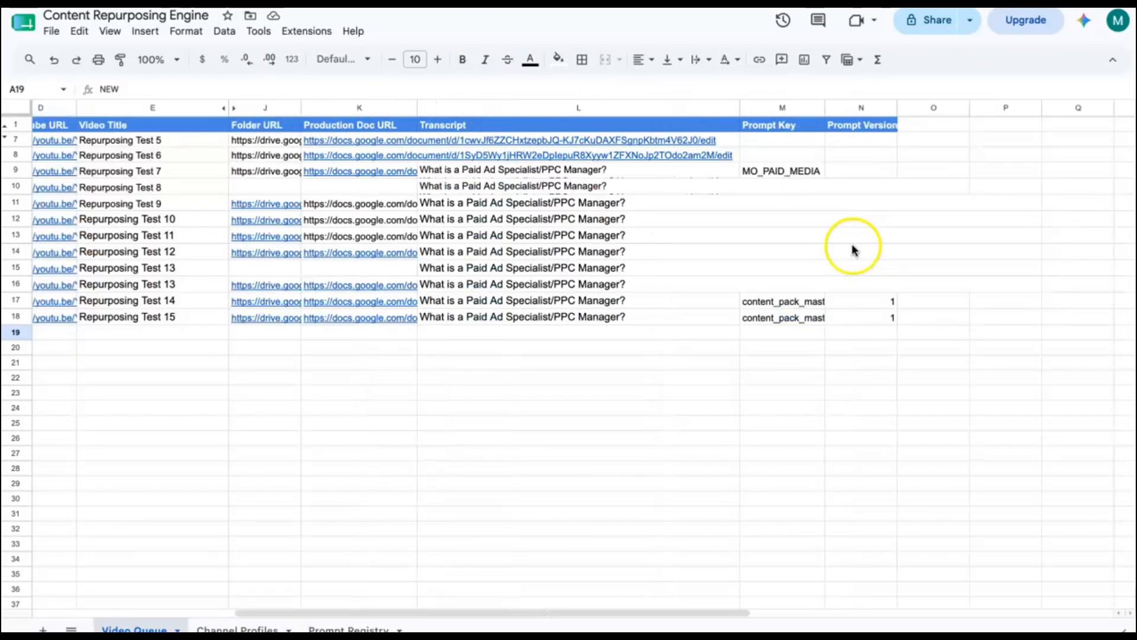
left_click(515, 307)
double_click(518, 305)
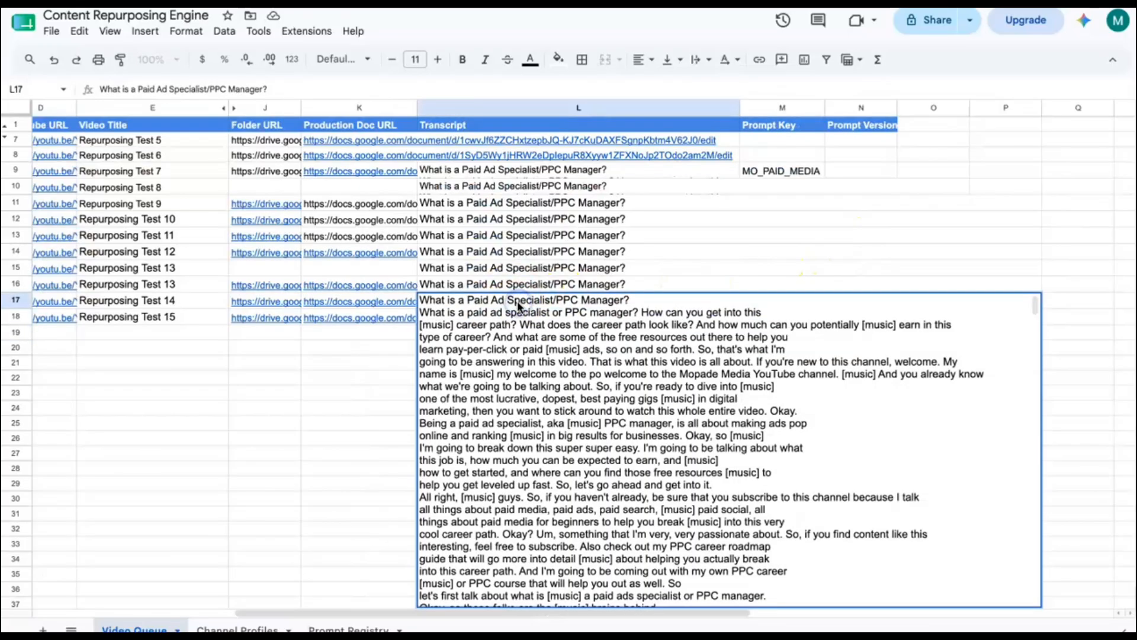
scroll(543, 403, "down", 10)
scroll(543, 402, "down", 10)
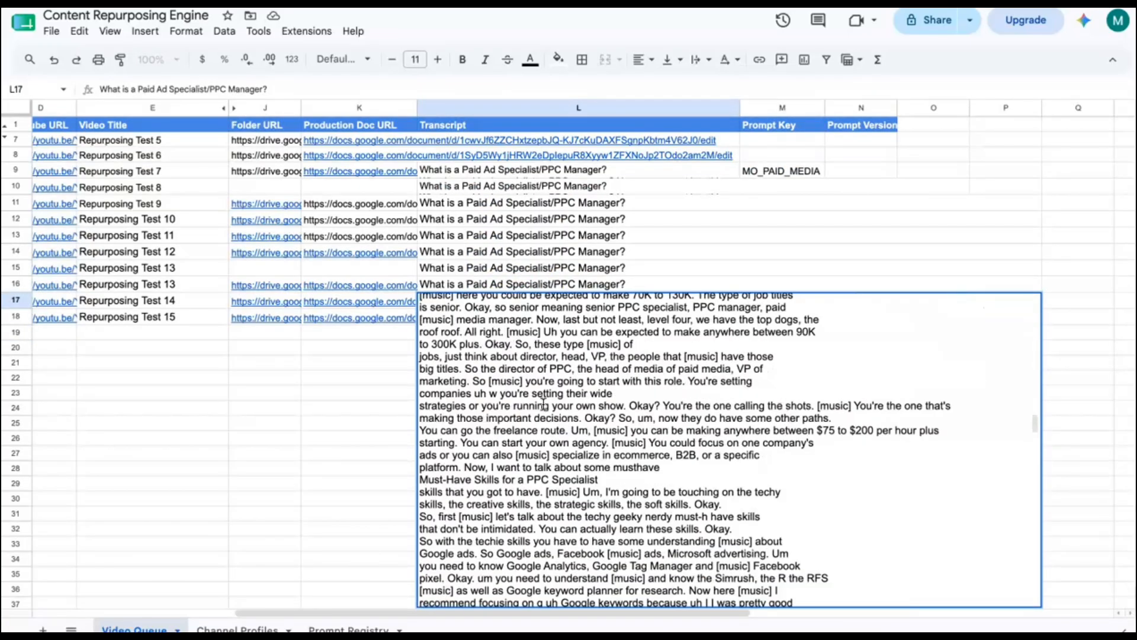
scroll(543, 404, "up", 20)
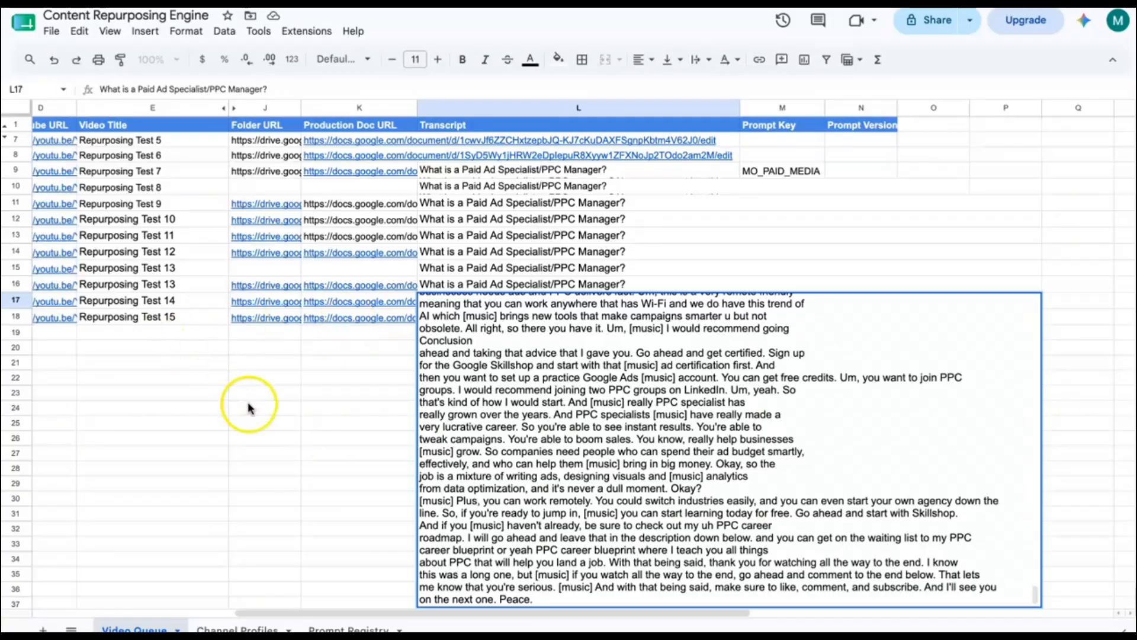
left_click(248, 403)
scroll(220, 399, "left", 5)
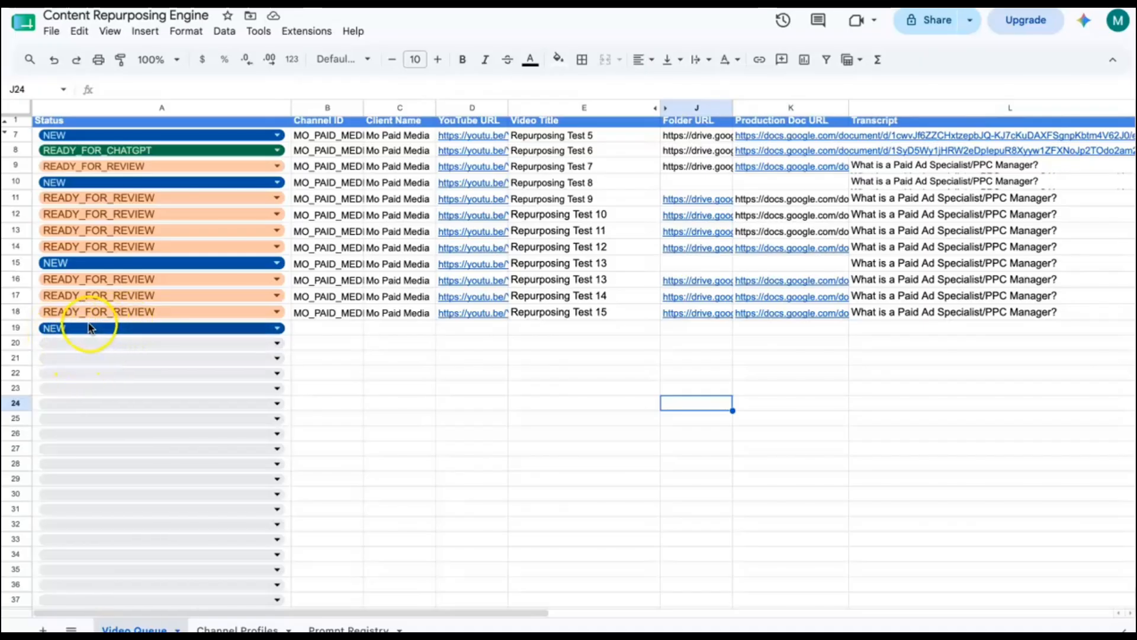
Copy the entire Repurposing Test 15 row into row 19 of the Video Queue sheet
left_click(324, 315)
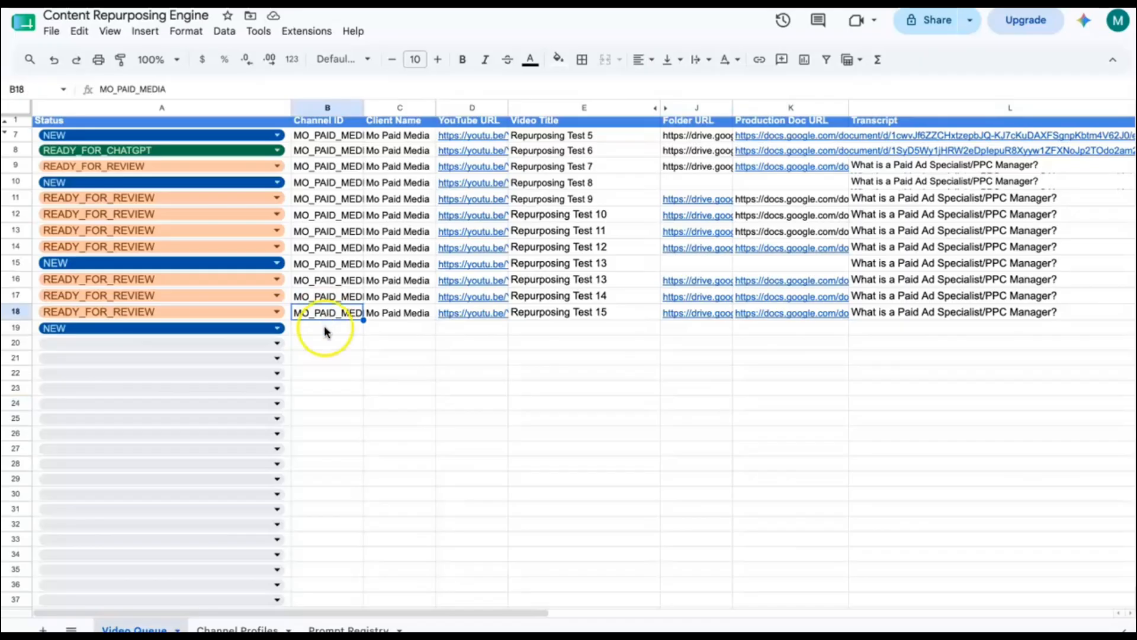
left_click(325, 329)
left_click(351, 313)
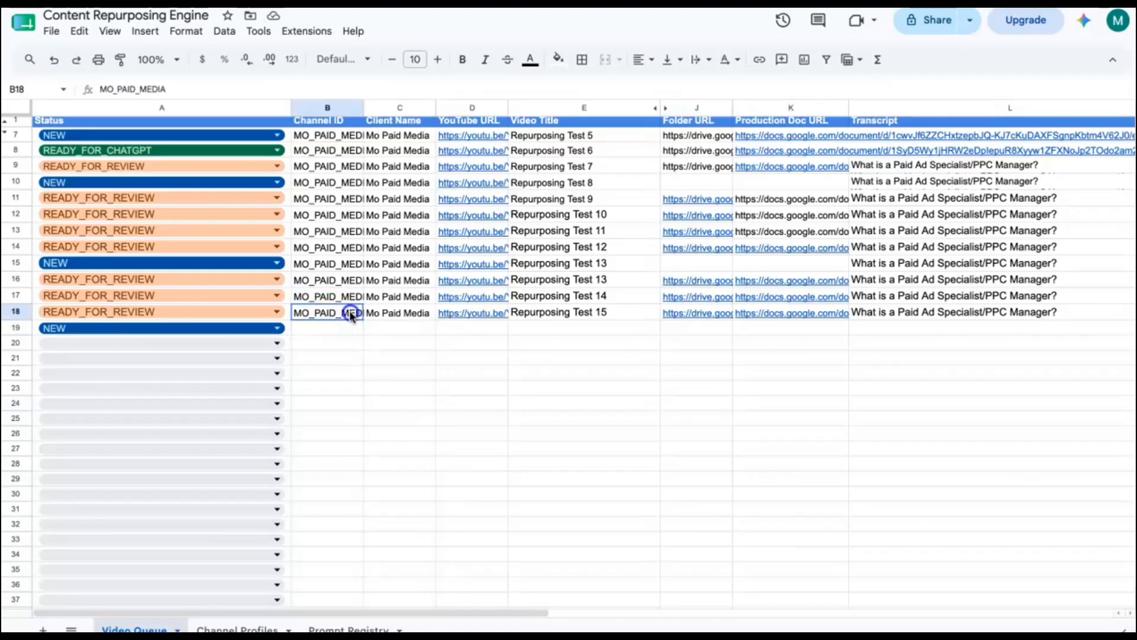
left_click(15, 311)
key("ctrl+c")
left_click(8, 329)
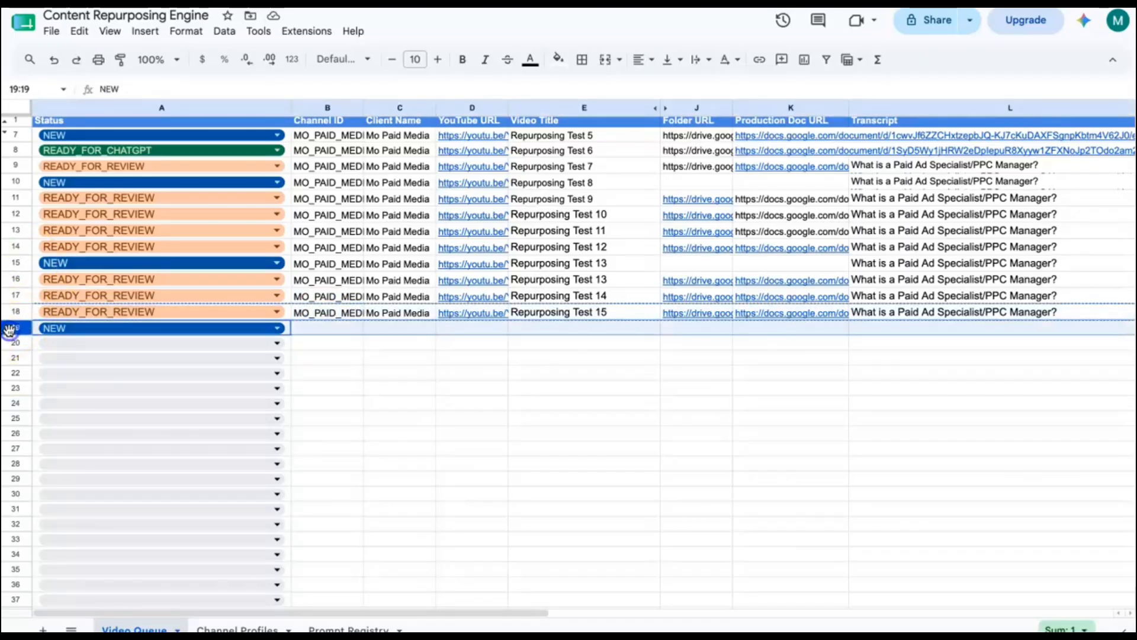
key("ctrl+v")
Set row 19's status to NEW and fill its video title as Repurposing Test 16 from the title above
left_click(50, 329)
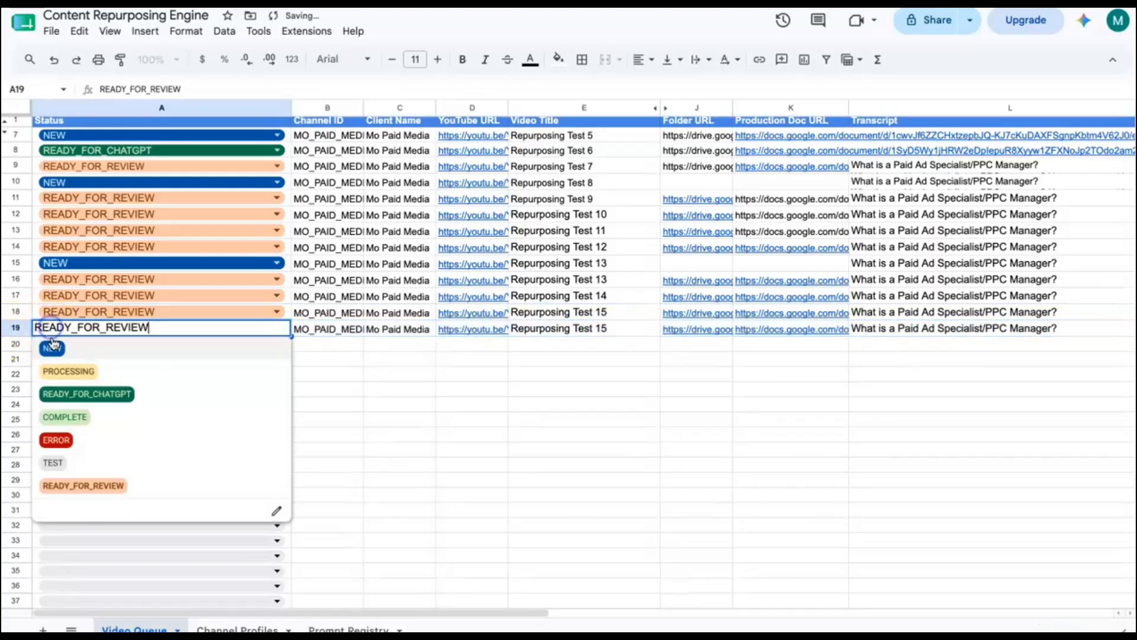
left_click(51, 347)
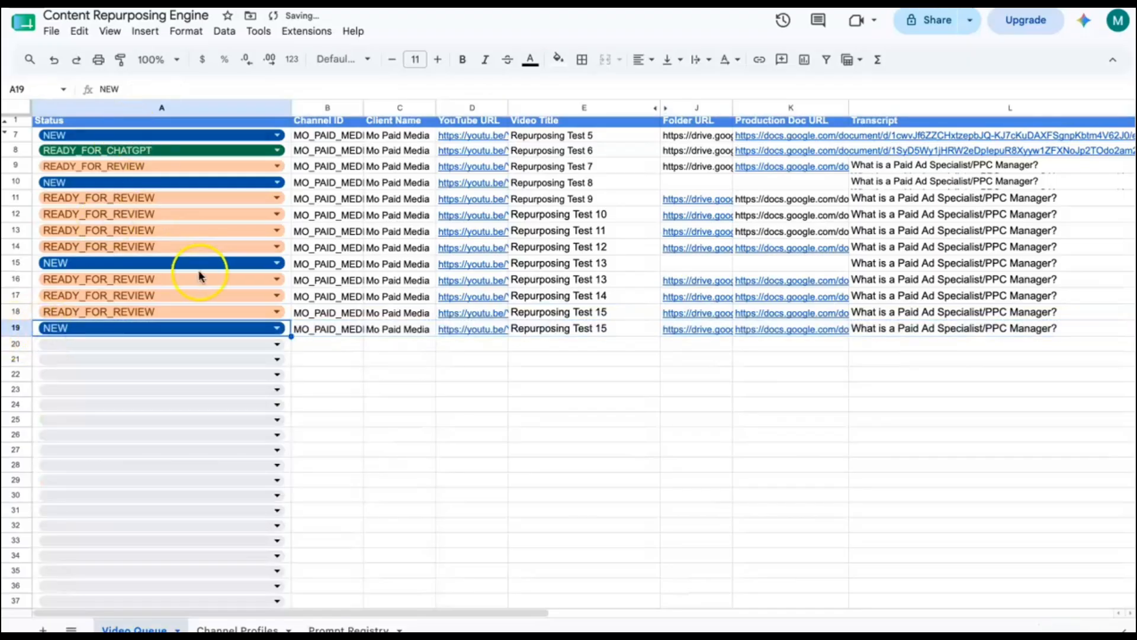
left_click(580, 314)
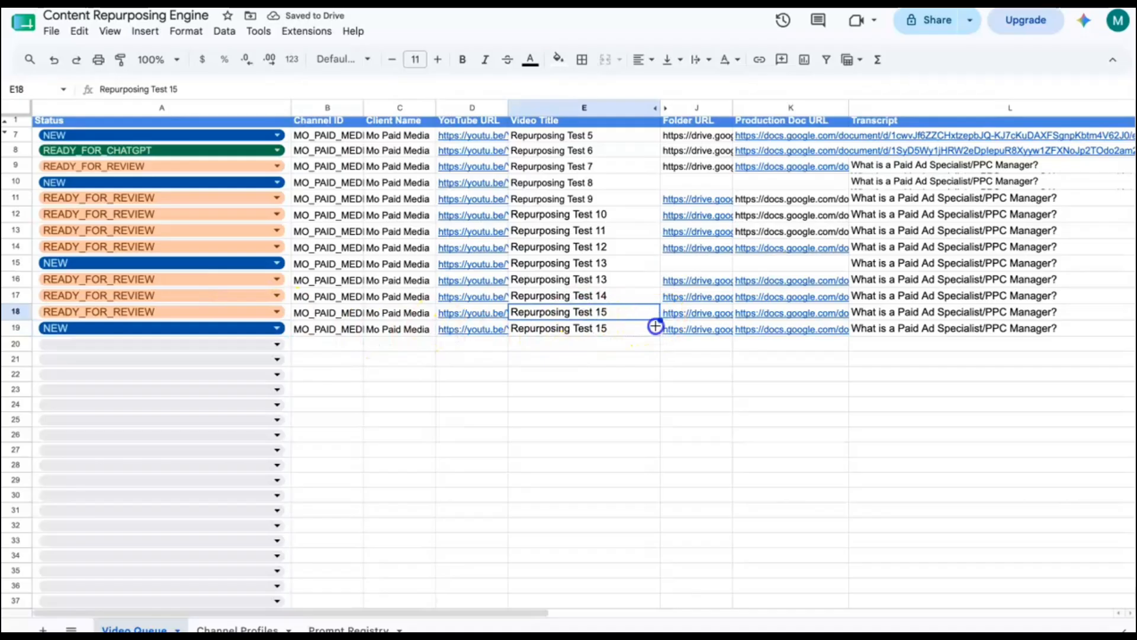
left_click_drag(654, 331, 651, 330)
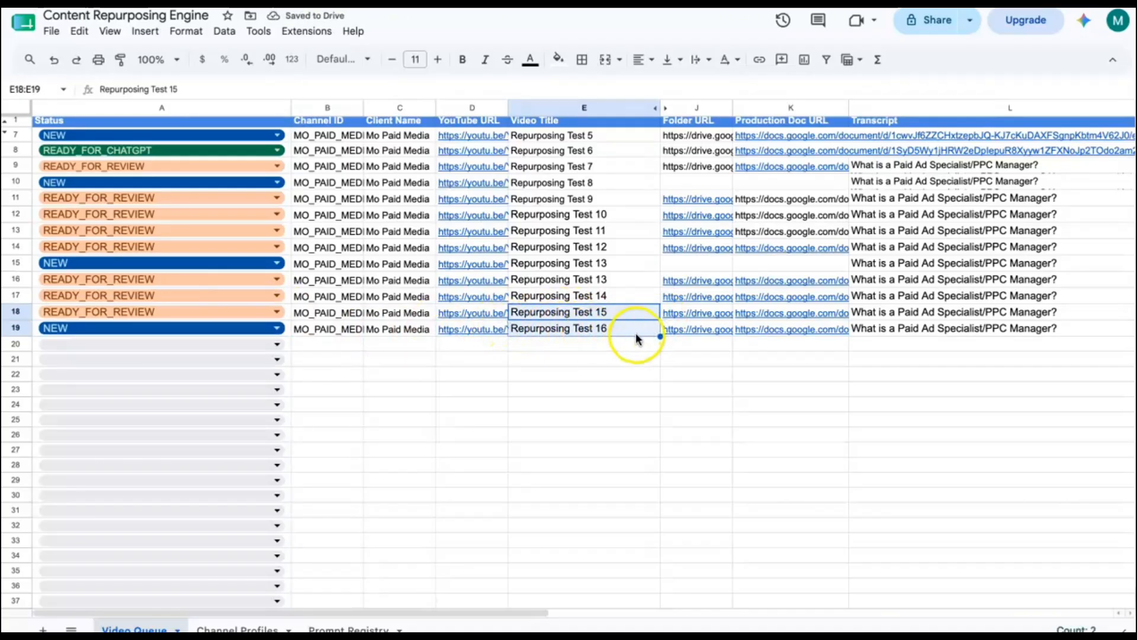
Clear the Folder URL and Production Doc URL cells in row 19
scroll(635, 332, "right", 3)
left_click(604, 335)
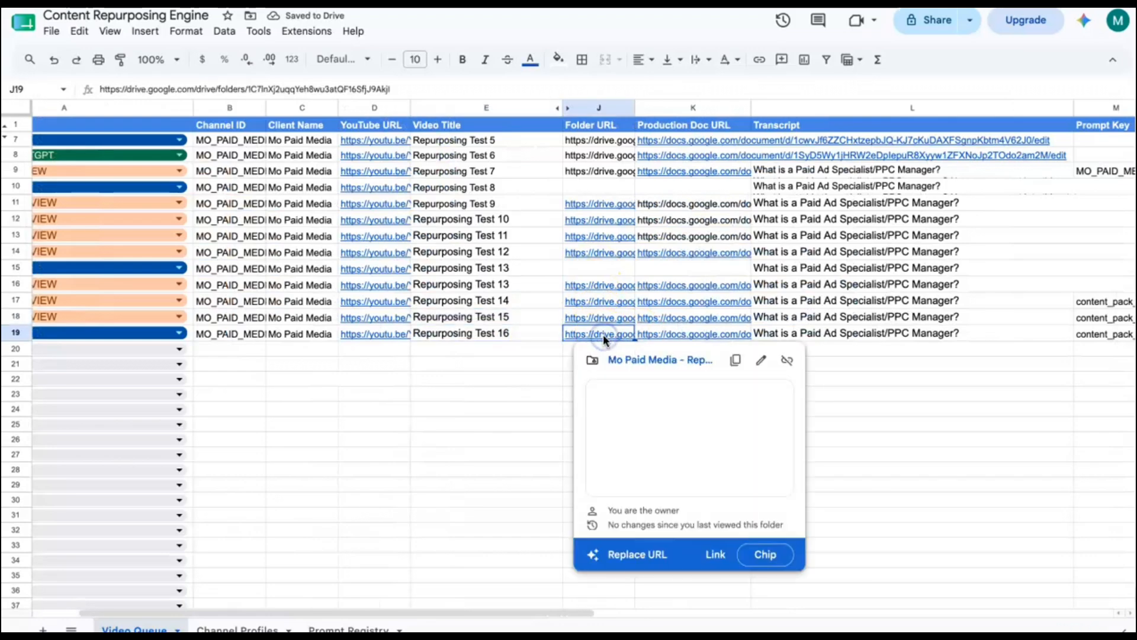
key("Delete")
left_click(672, 332)
key("Delete")
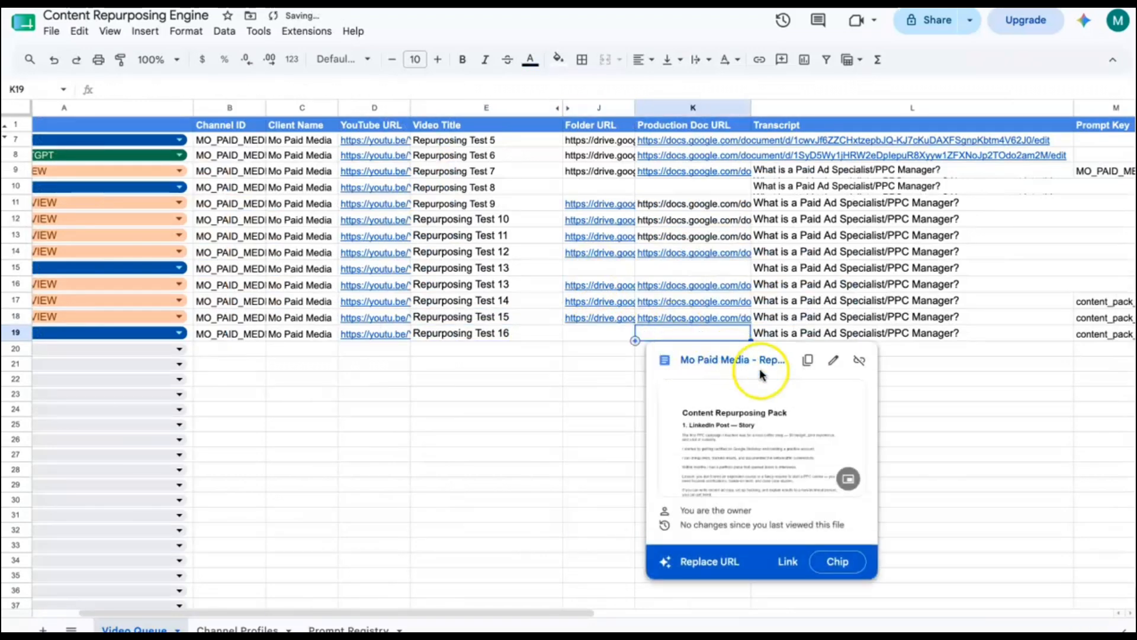
Clear the Prompt Key and Prompt Version cells in row 19
left_click(1031, 363)
scroll(993, 362, "right", 4)
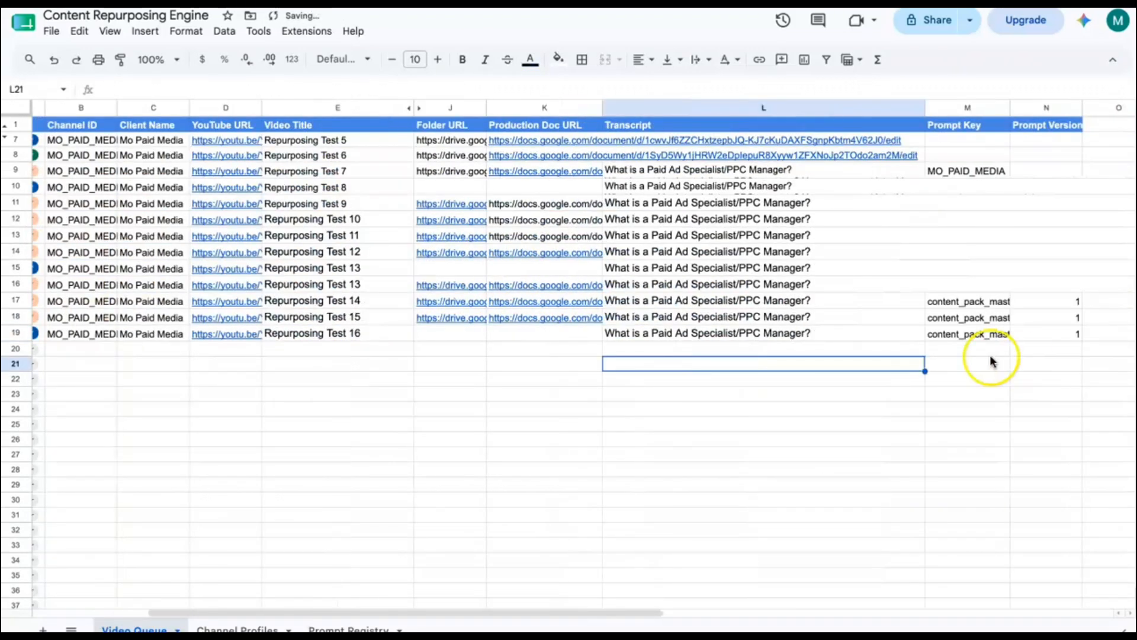
left_click(944, 334)
key("Delete")
left_click(1051, 335)
key("Delete")
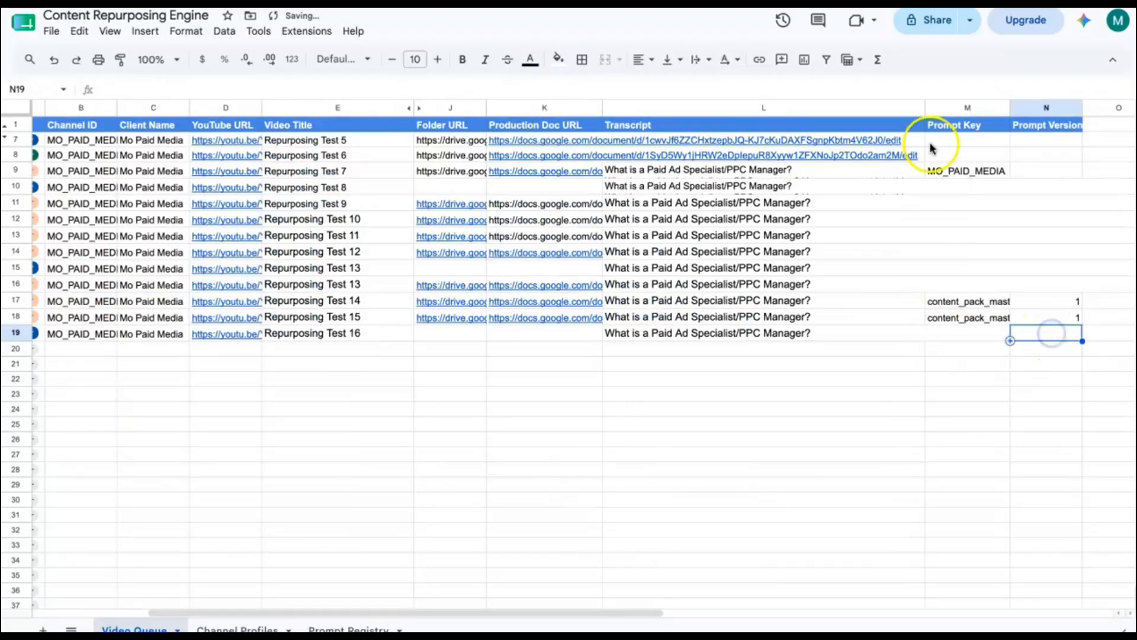
View the full transcript in row 19's Transcript cell and close it without changes
left_click(848, 333)
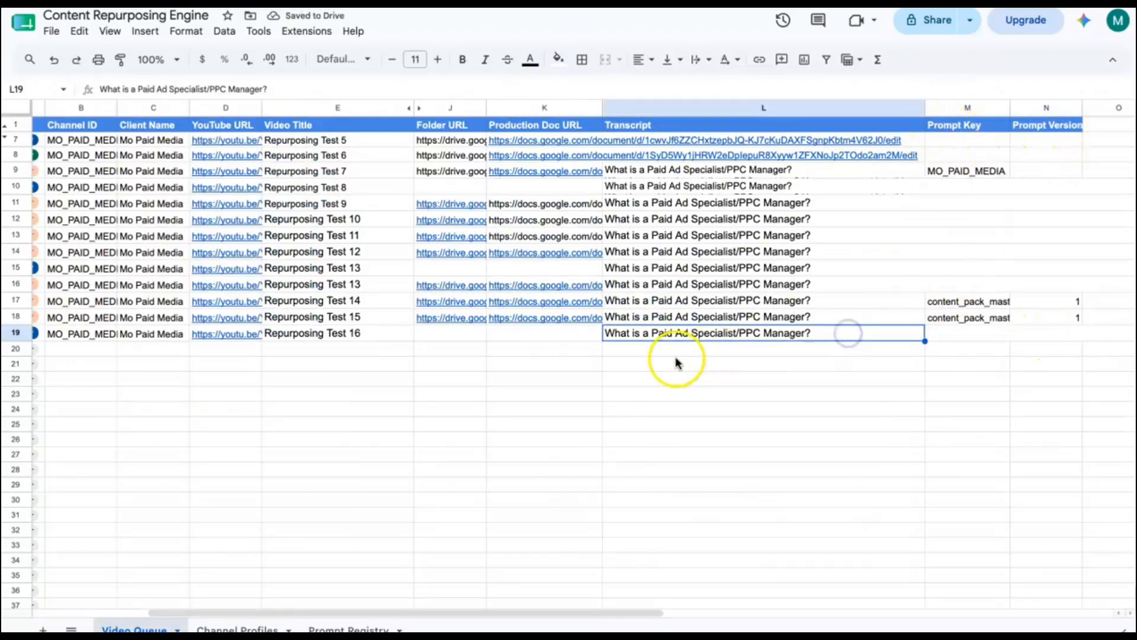
double_click(634, 336)
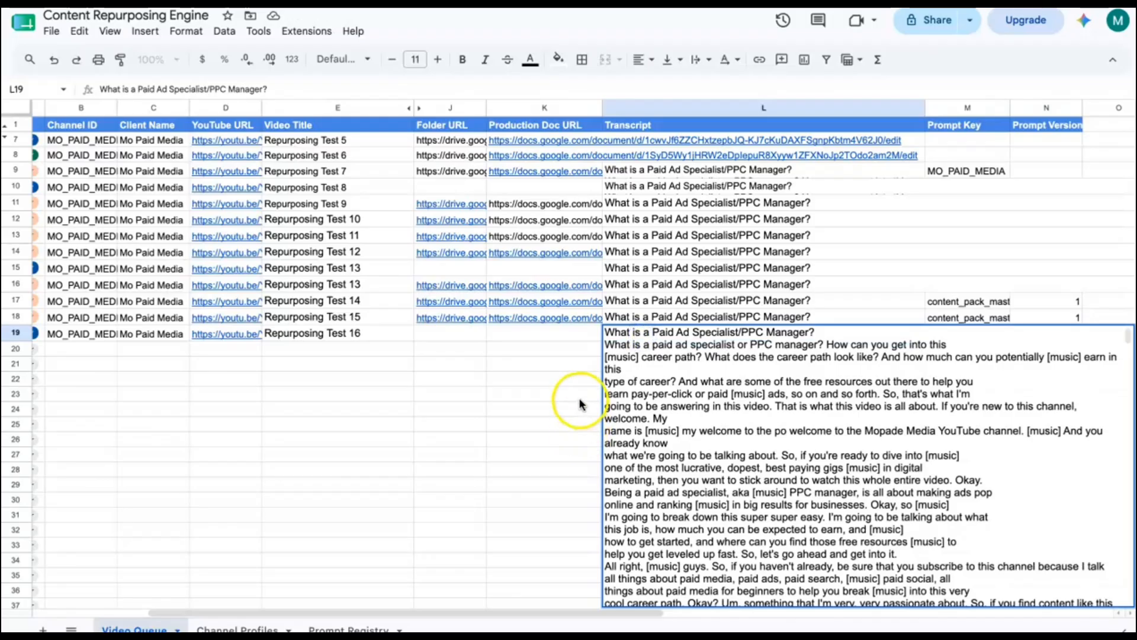
left_click(538, 382)
scroll(578, 368, "left", 5)
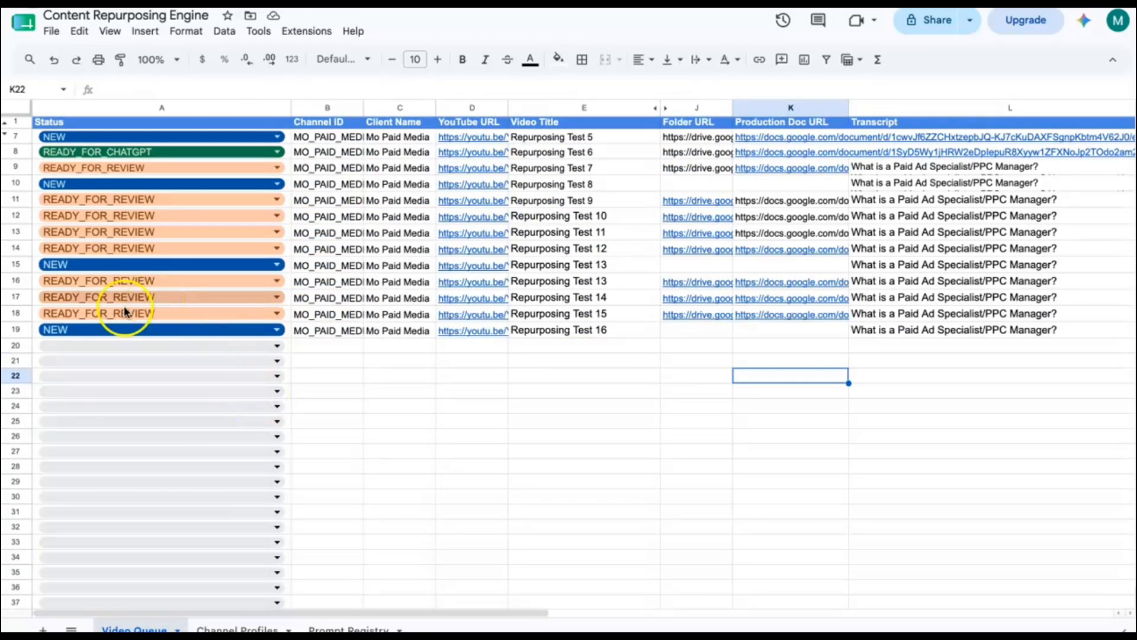
Review row 19 against completed row 18 in the video queue, checking the Folder URL and Production Doc URL cells
left_click(21, 329)
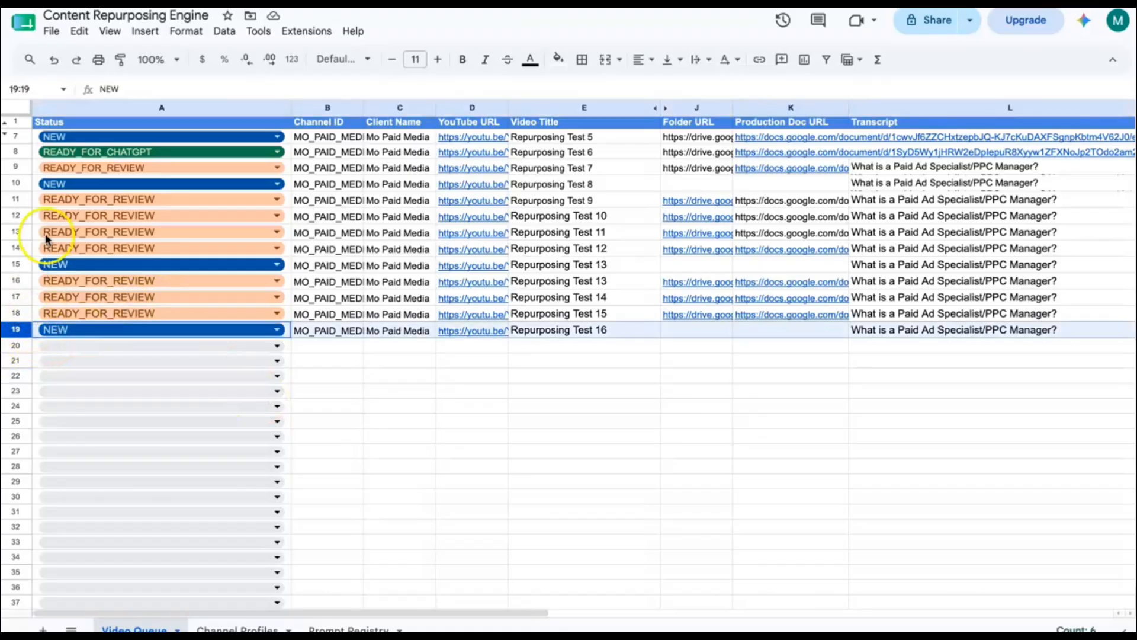
left_click(109, 91)
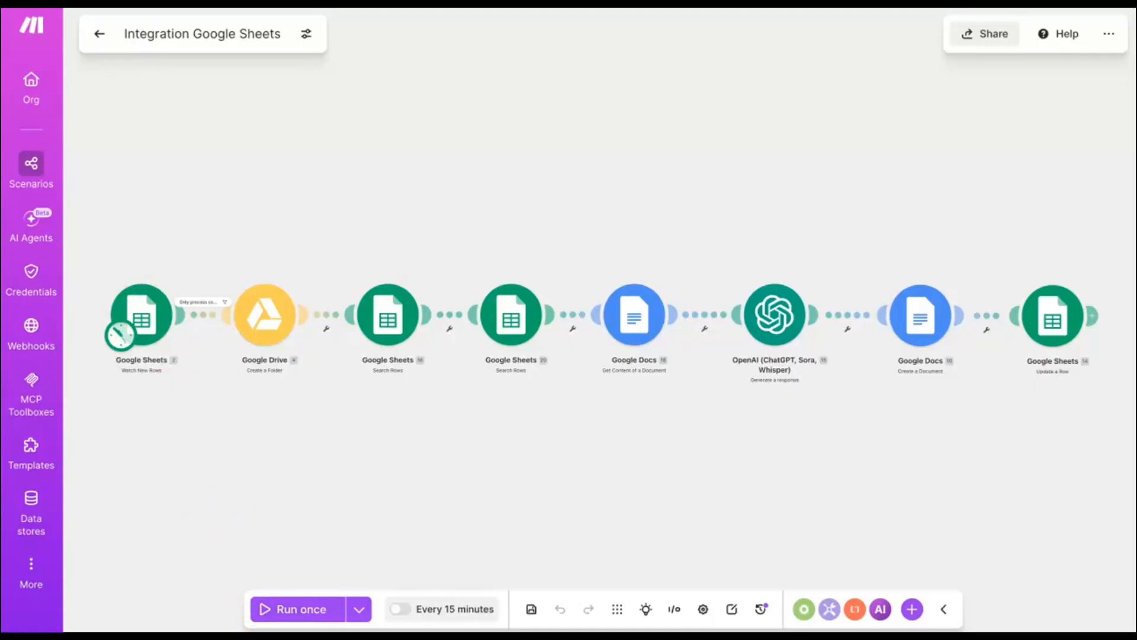
left_click(261, 8)
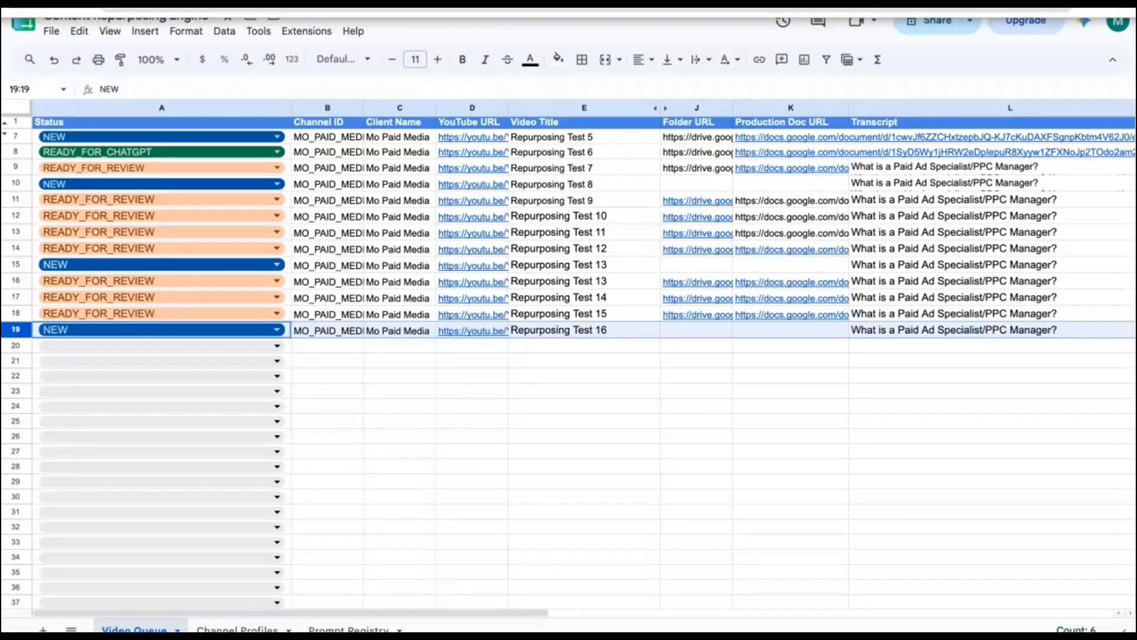
left_click(413, 378)
left_click(12, 314)
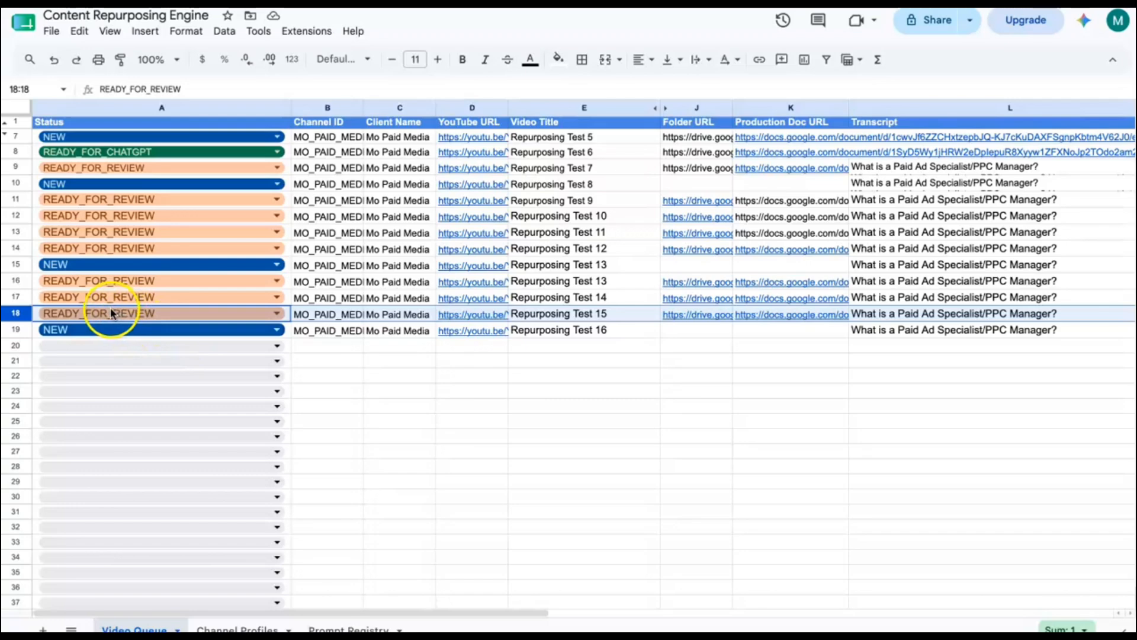
scroll(573, 346, "right", 3)
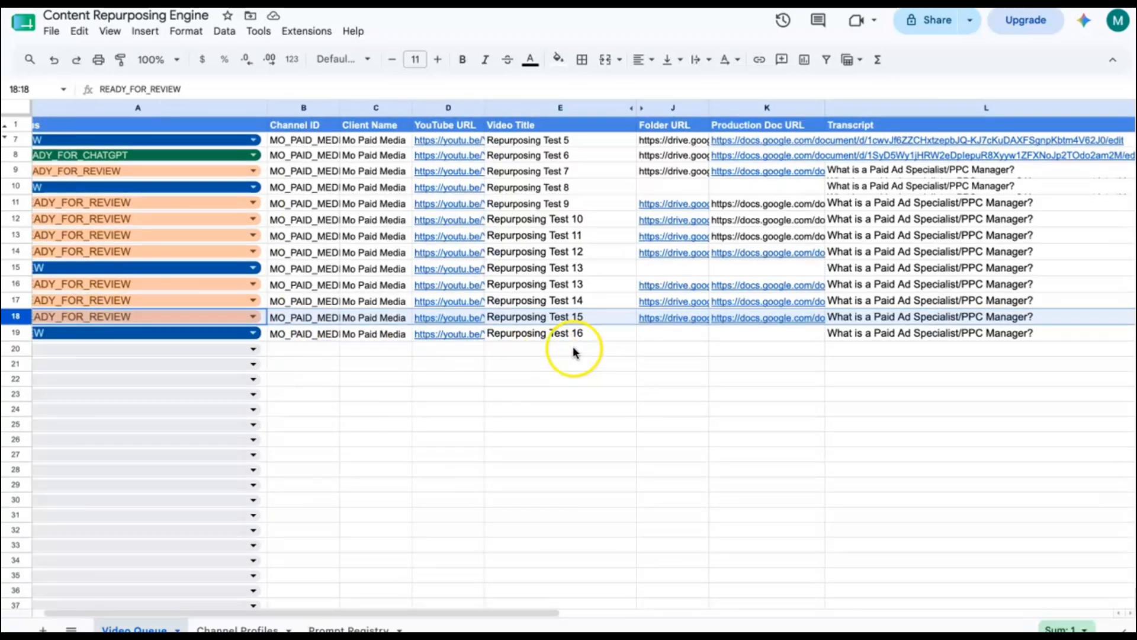
left_click(606, 334)
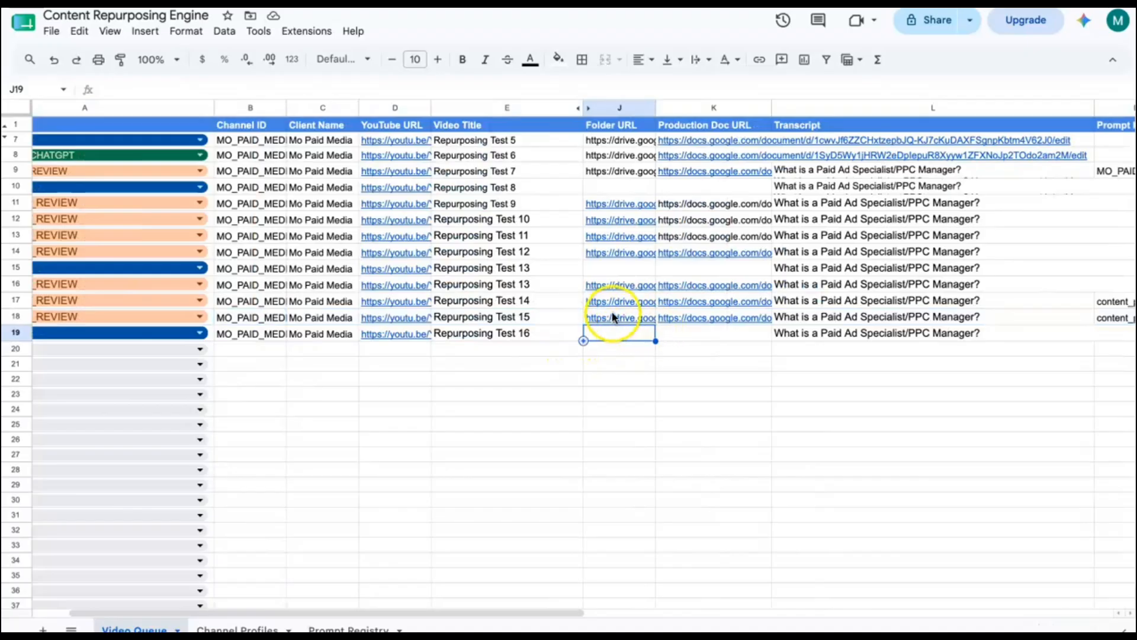
mouse_move(613, 317)
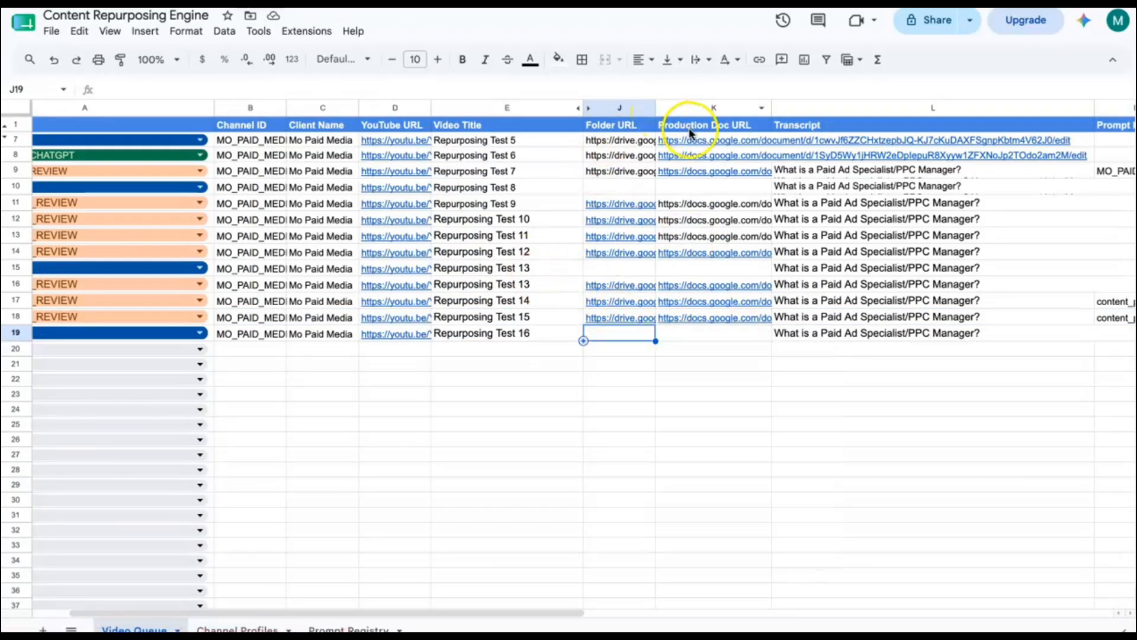
left_click(684, 339)
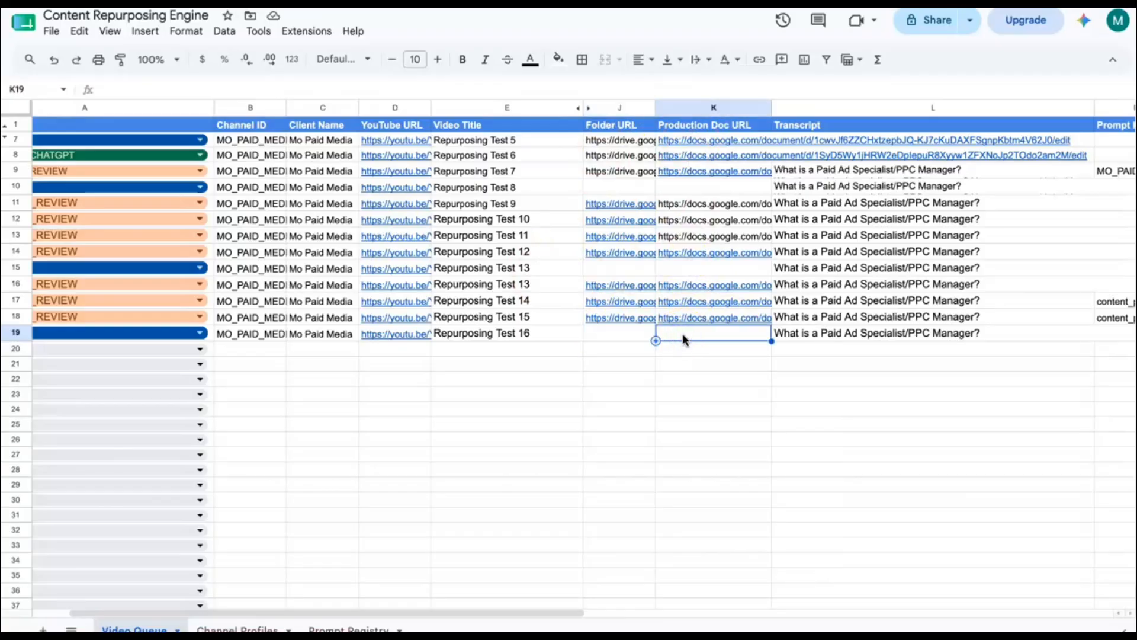
left_click(690, 335)
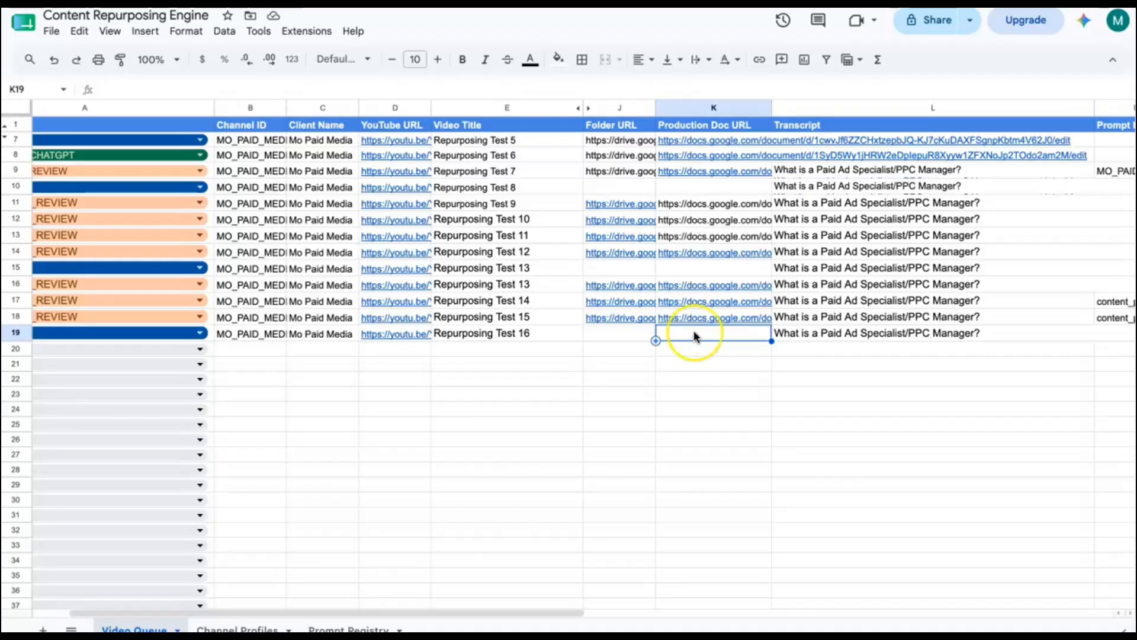
Check the sheet's prompt columns and read through the content pack instructions in the Master Prompt document
scroll(693, 335, "right", 5)
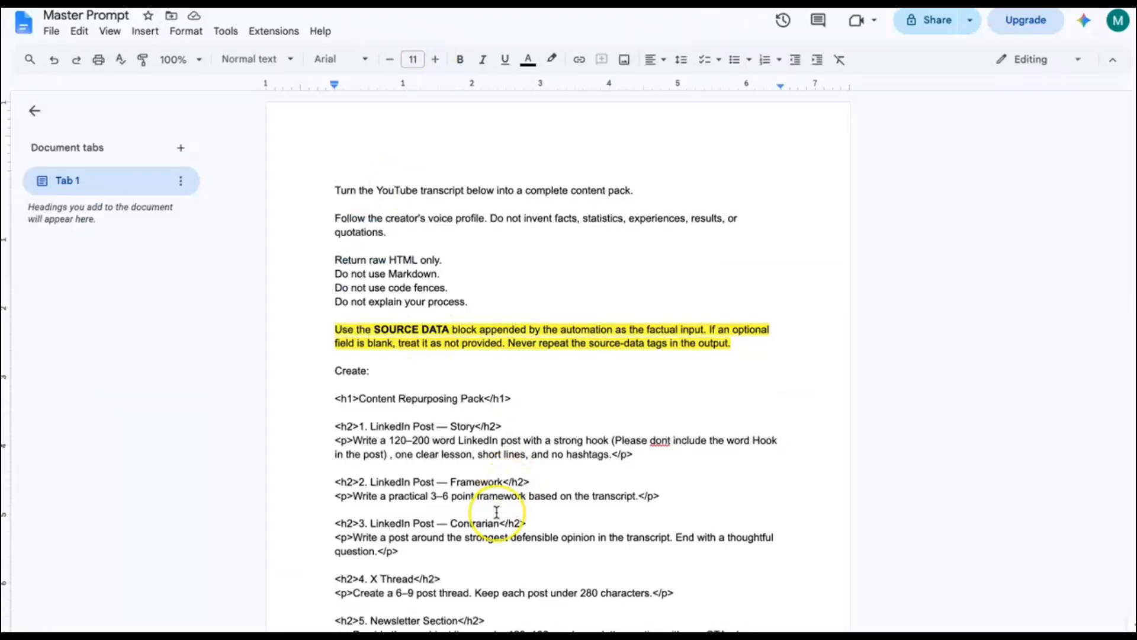
scroll(500, 513, "down", 6)
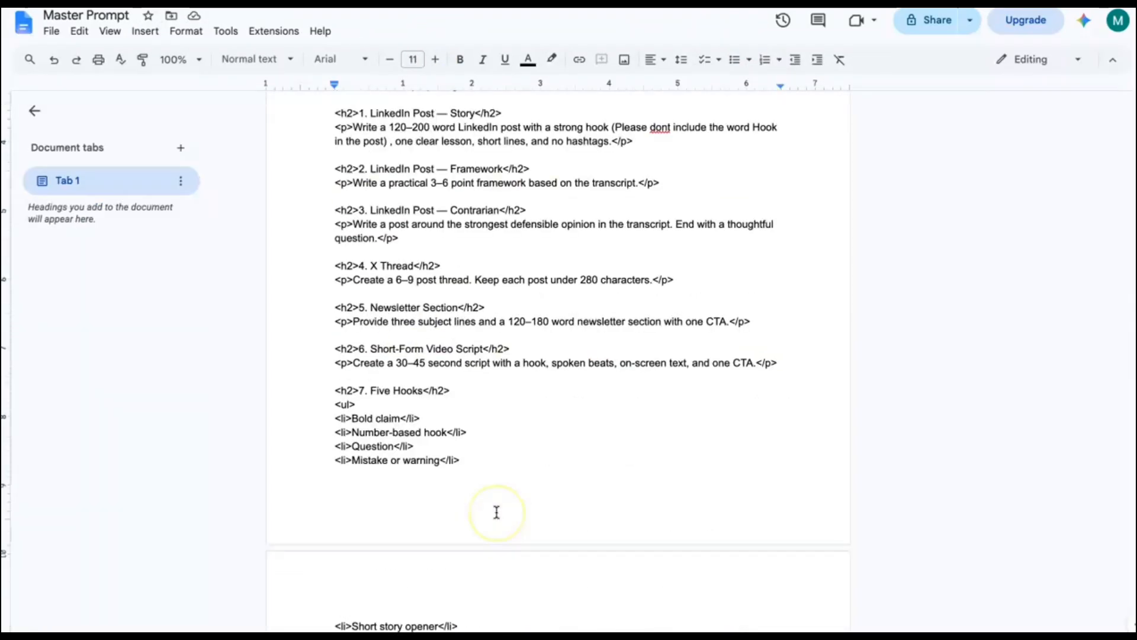
scroll(422, 495, "down", 8)
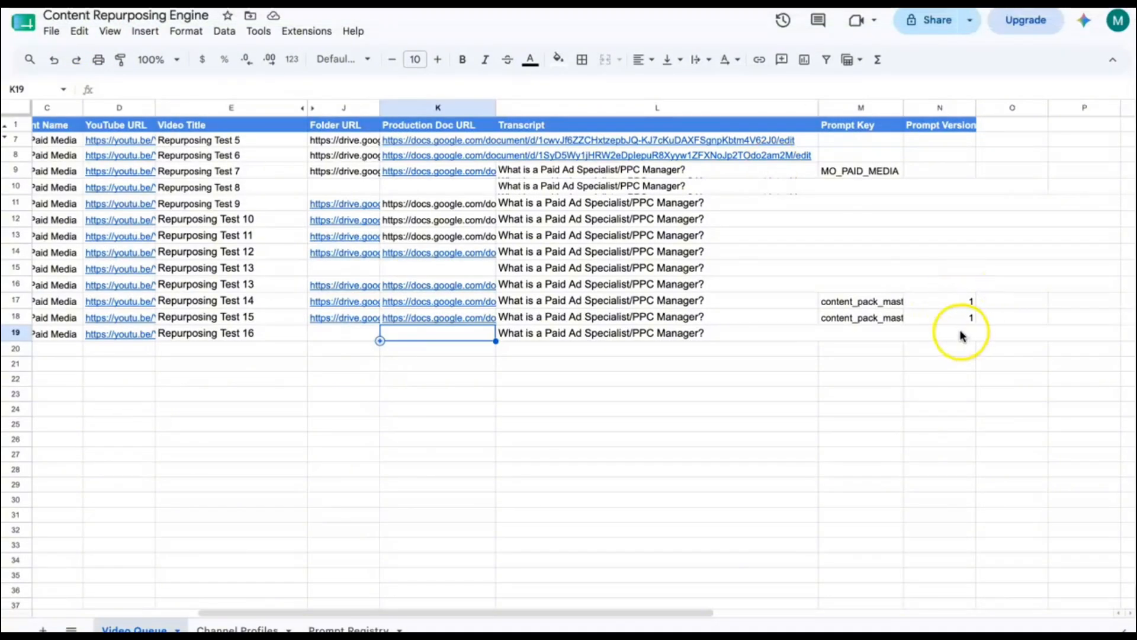
Switch to the Integration Google Sheets scenario in Make and run it once
scroll(538, 401, "left", 6)
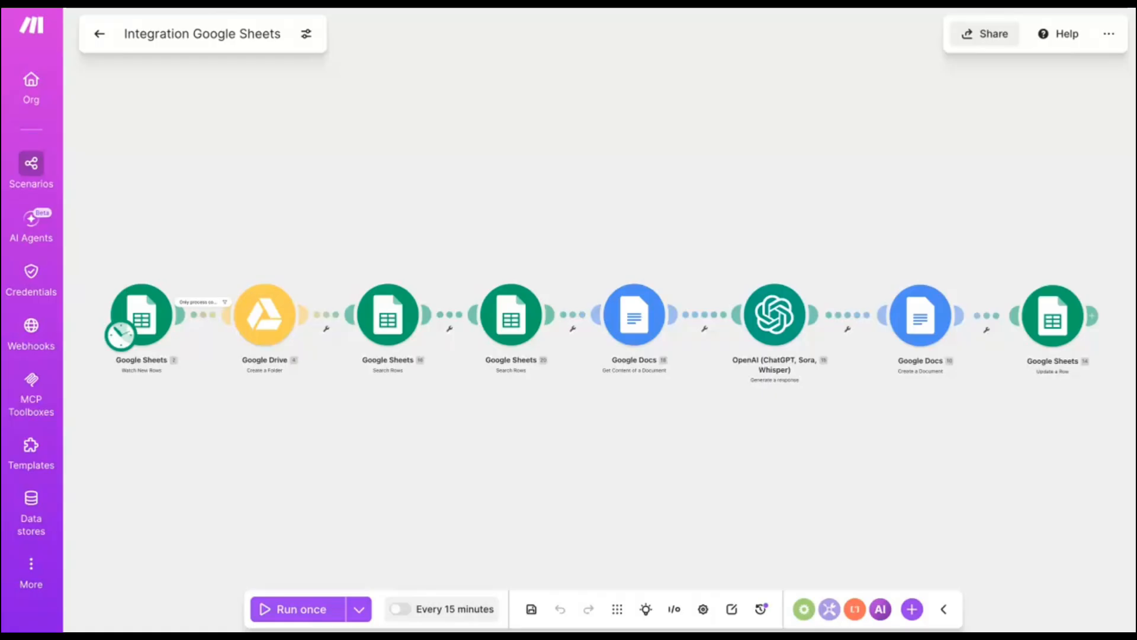
left_click(284, 609)
left_click(161, 444)
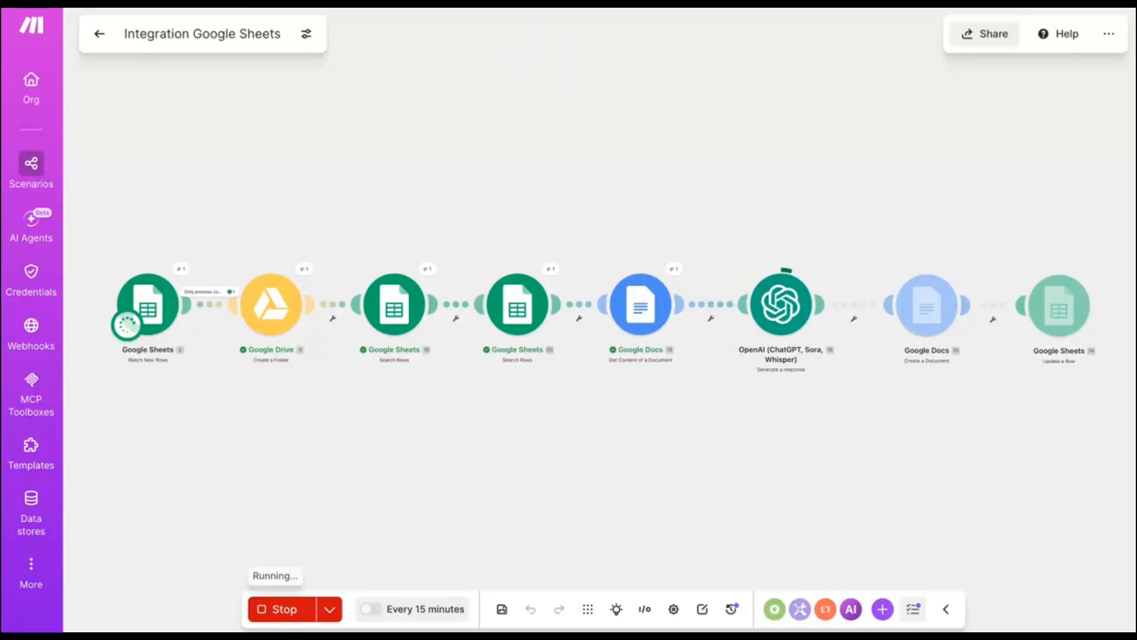
Return to the Content Repurposing Engine sheet, open row 19's YouTube link, and pause and resume playback
left_click(314, 2)
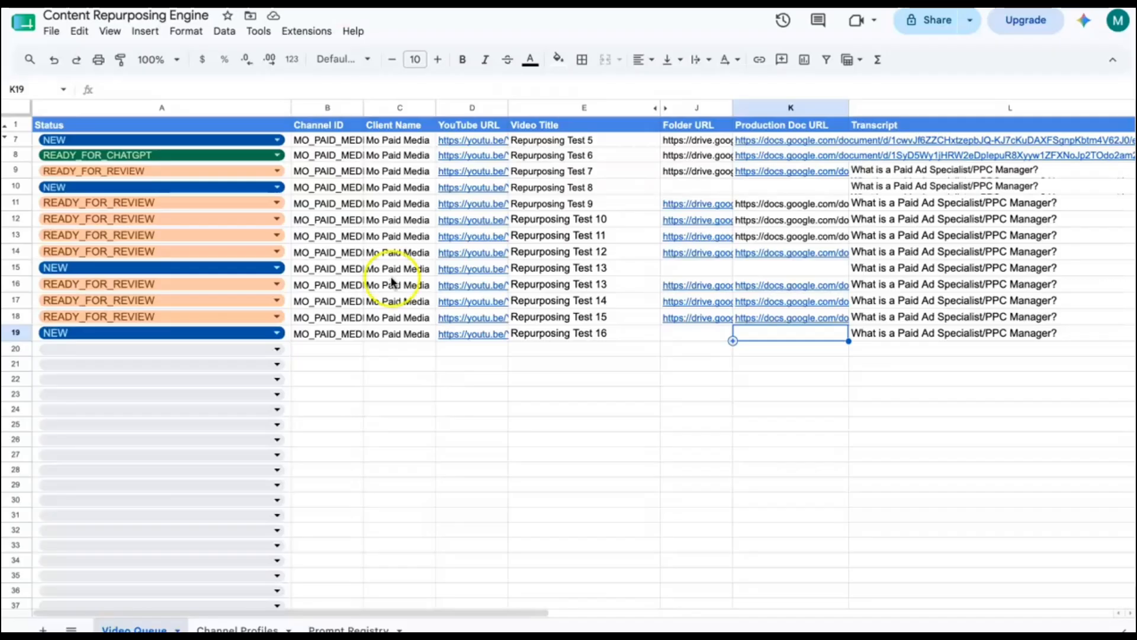
left_click(457, 332)
left_click(503, 358)
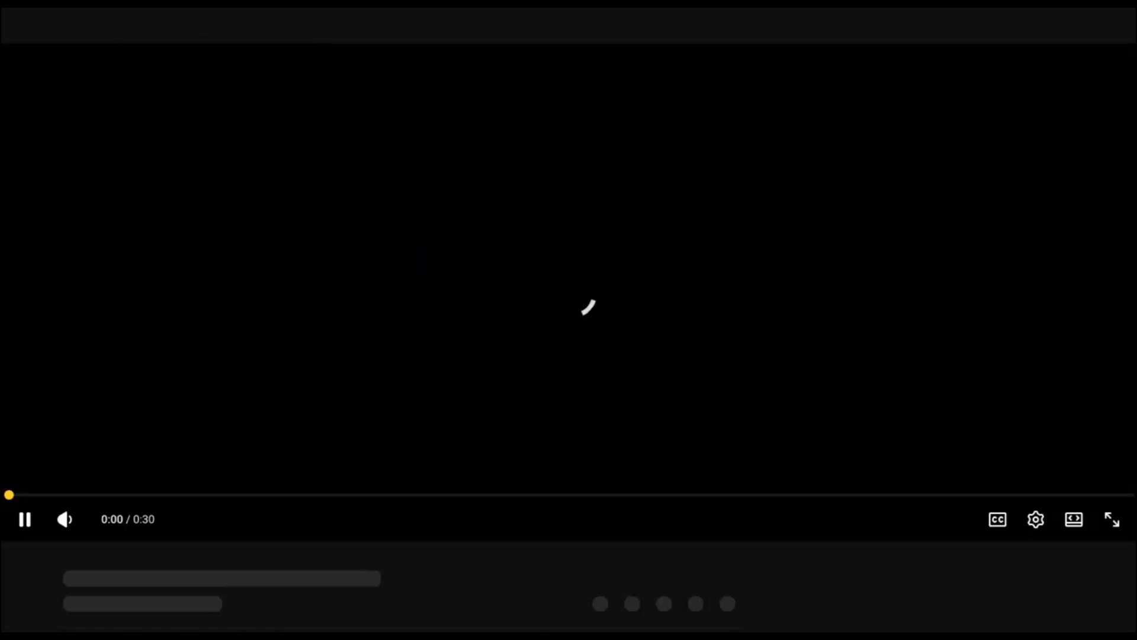
left_click(15, 465)
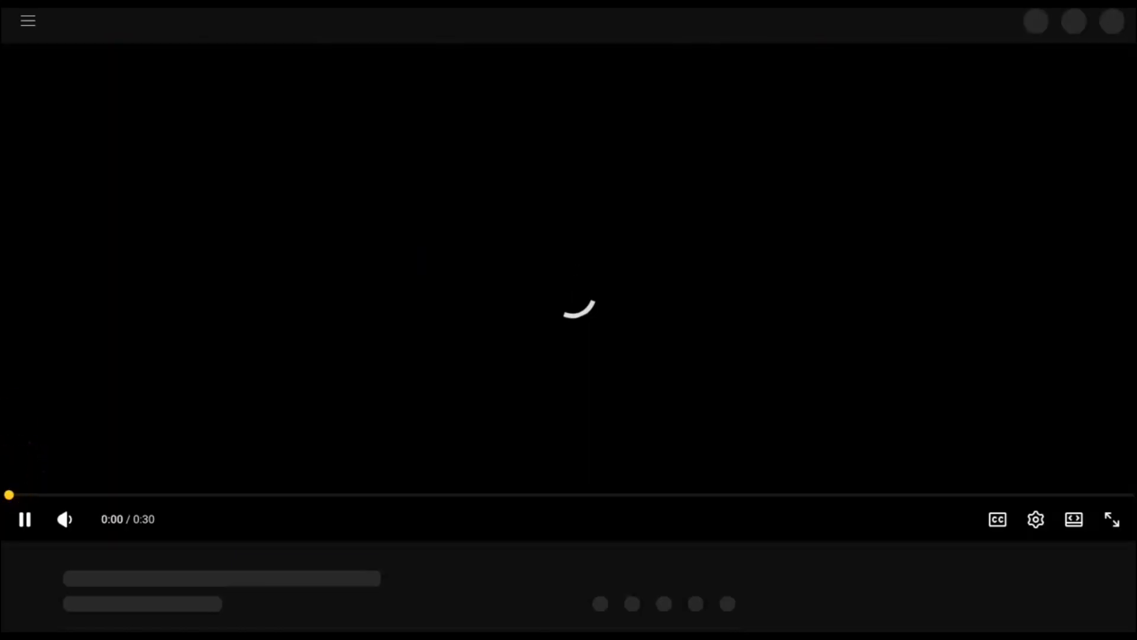
left_click(23, 519)
left_click(92, 368)
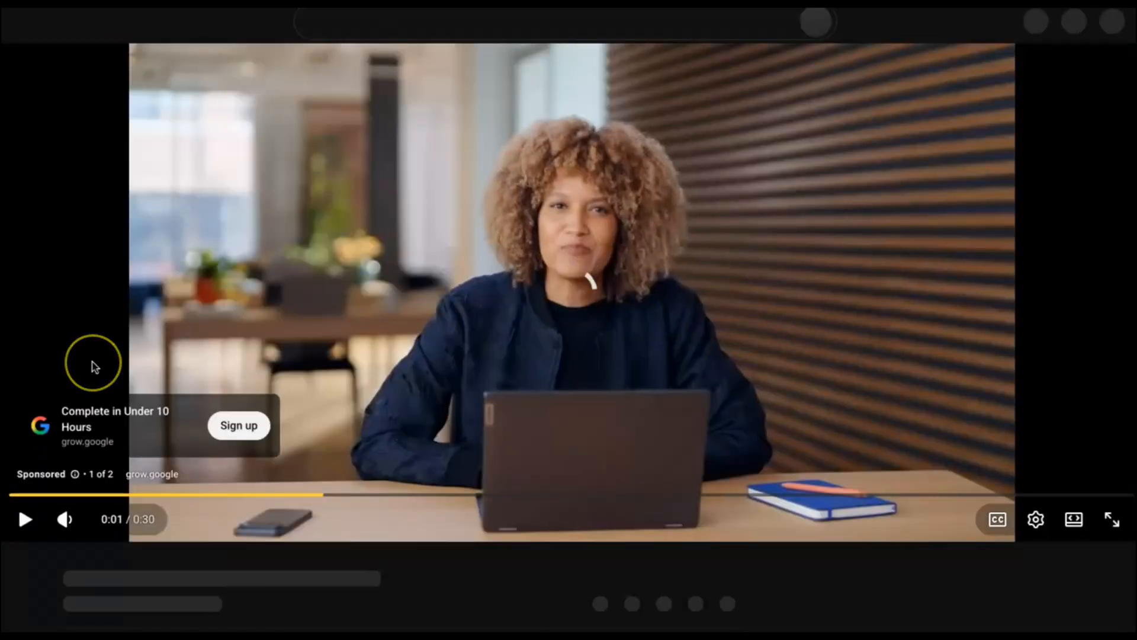
left_click(159, 427)
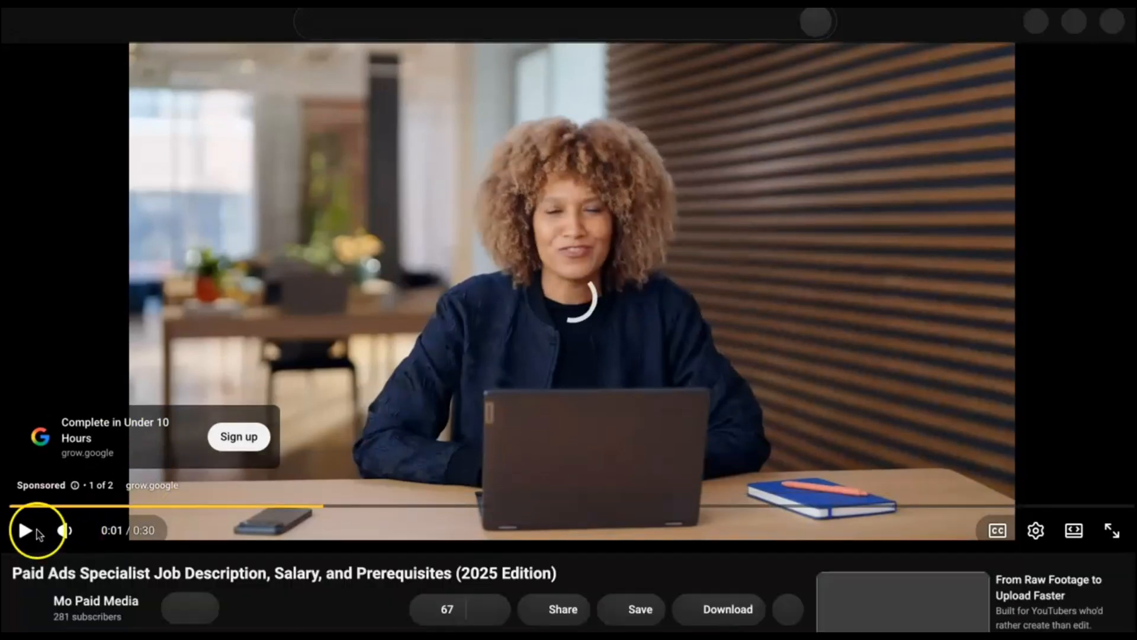
left_click(37, 532)
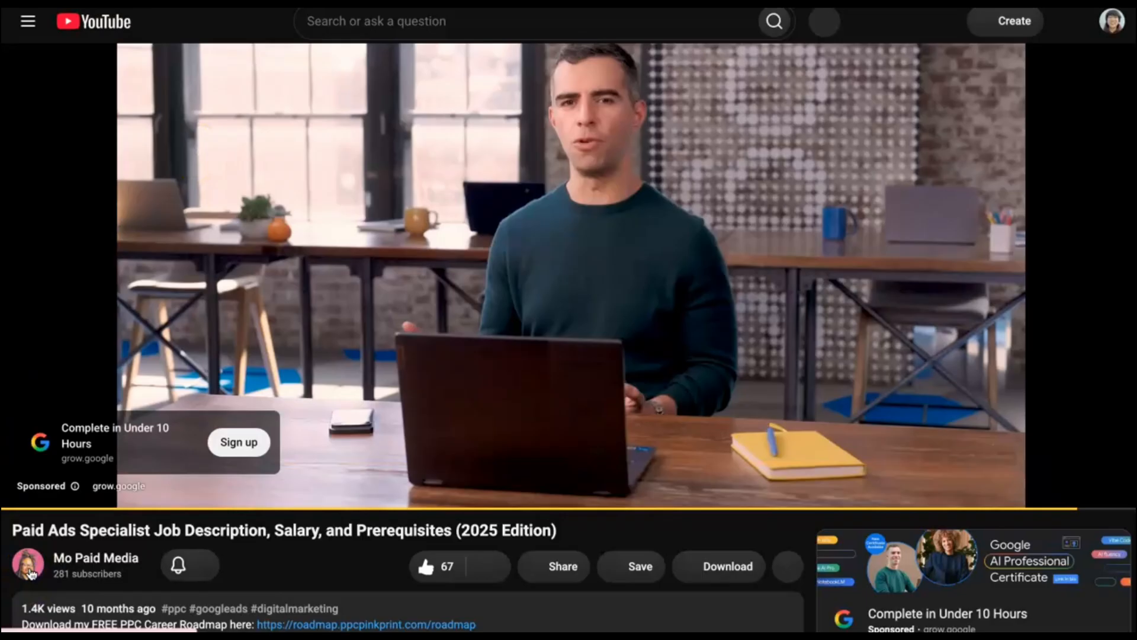
Open the Mo Paid Media channel from the video page and browse its list of uploaded videos
left_click(30, 573)
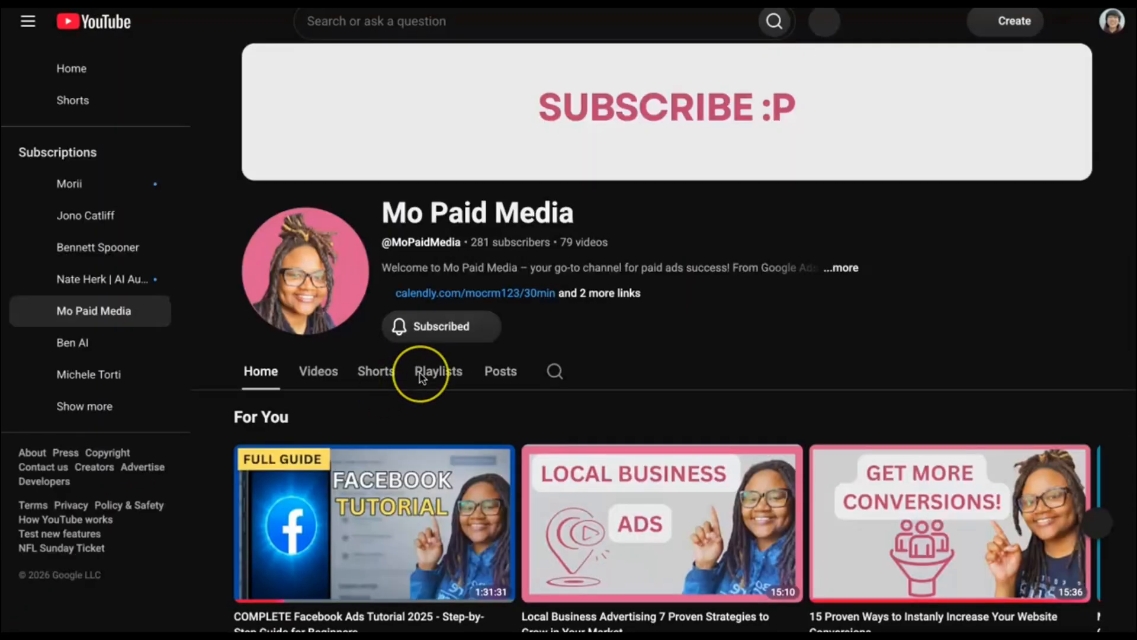
scroll(421, 375, "down", 4)
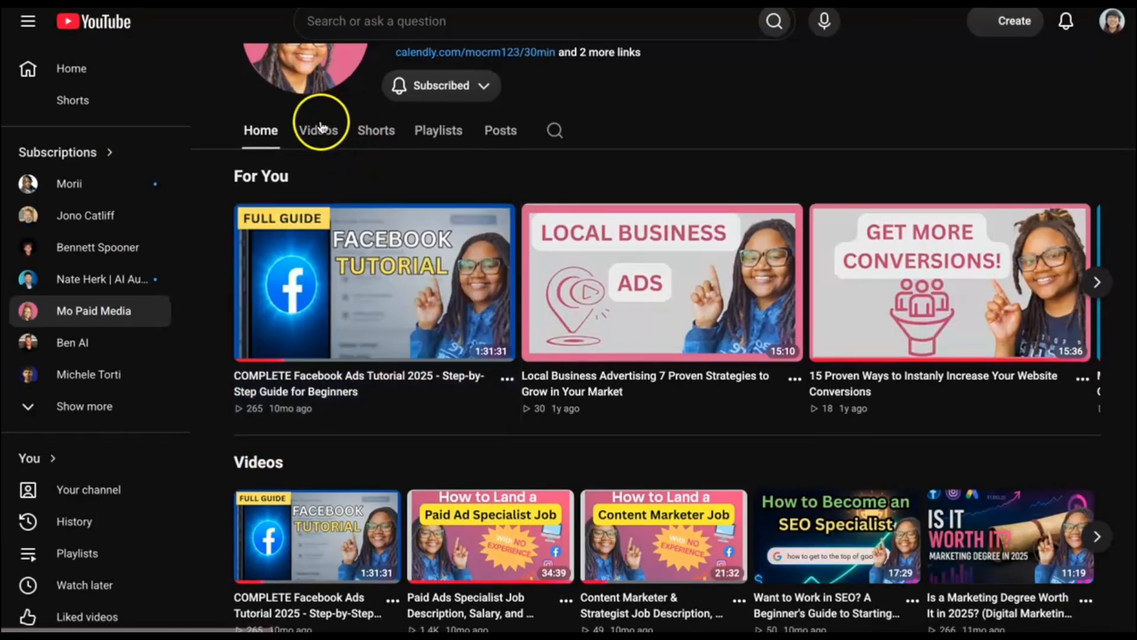
left_click(321, 129)
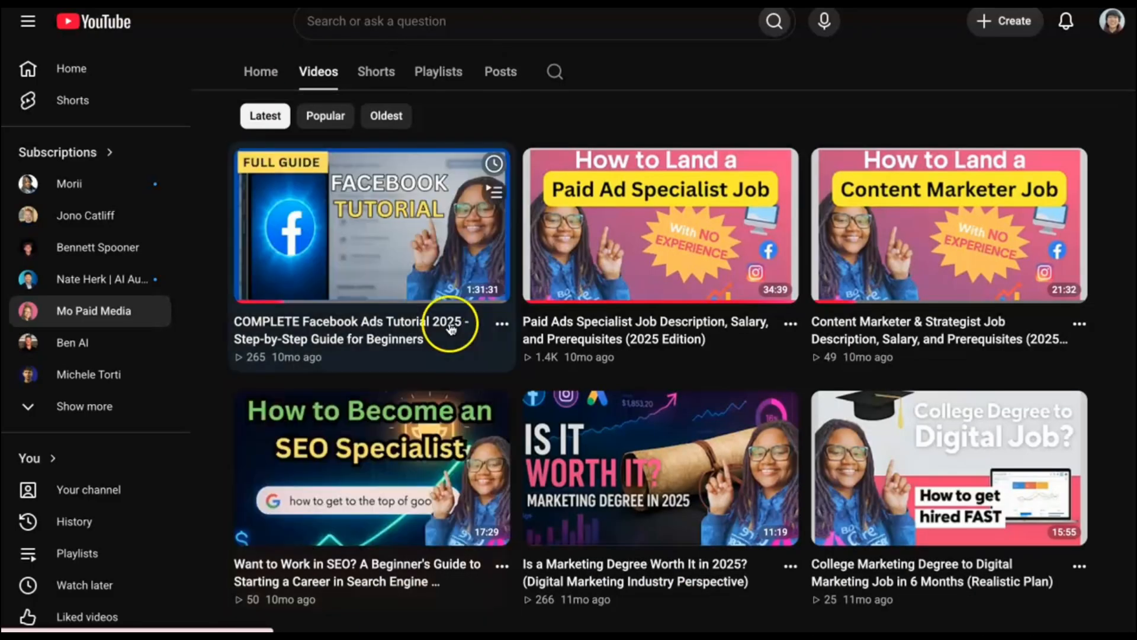
scroll(741, 375, "down", 4)
scroll(741, 374, "down", 1)
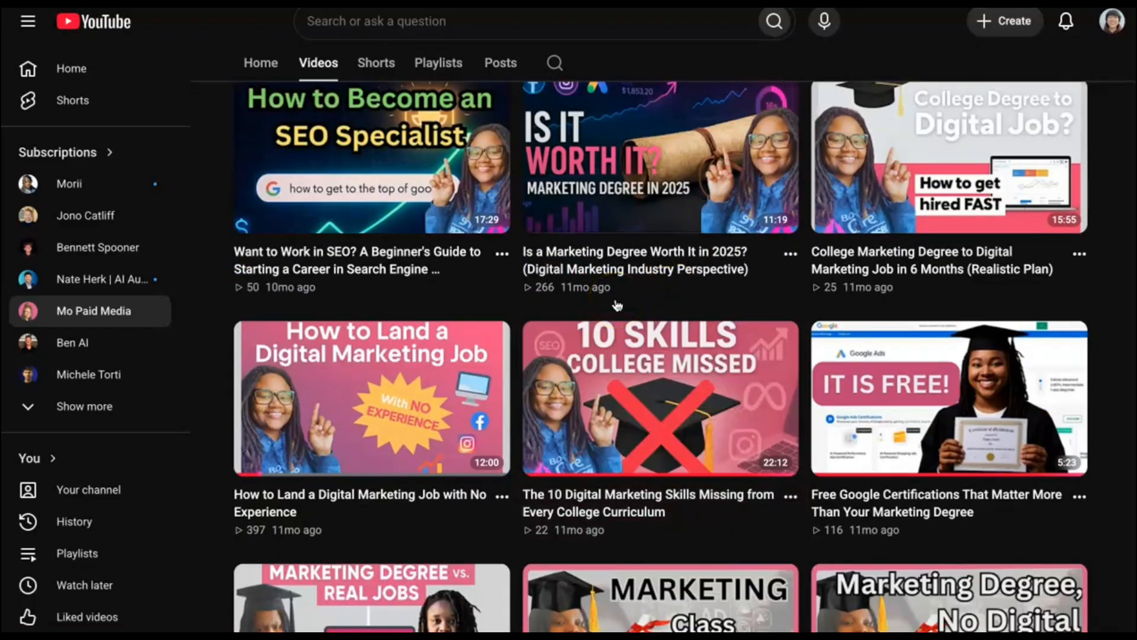
scroll(617, 305, "down", 3)
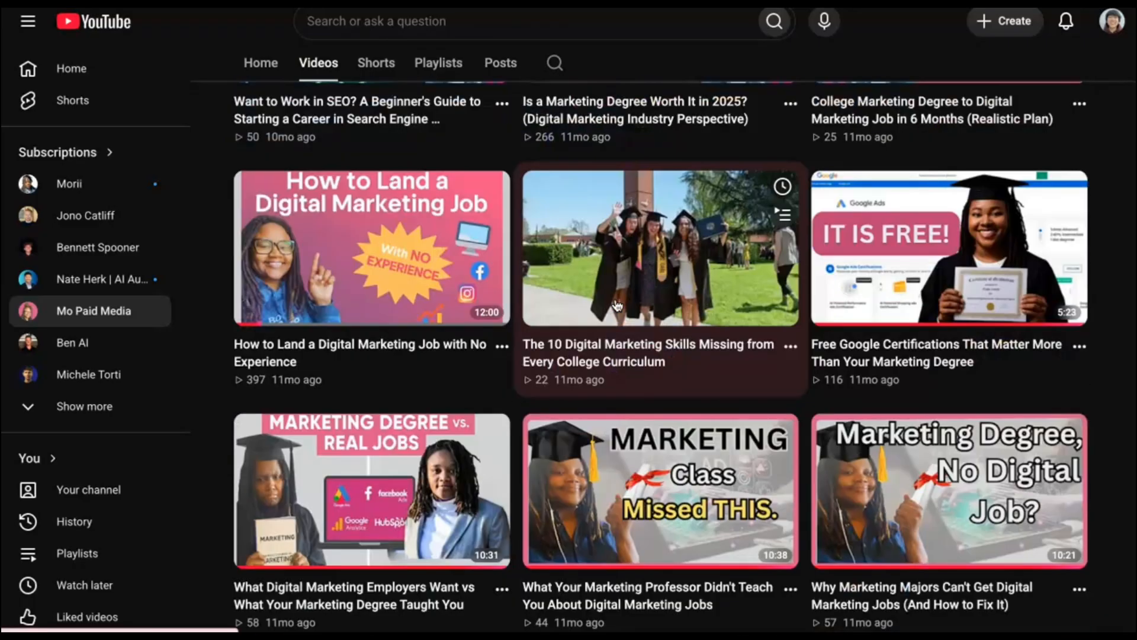
scroll(617, 305, "down", 5)
scroll(617, 305, "down", 10)
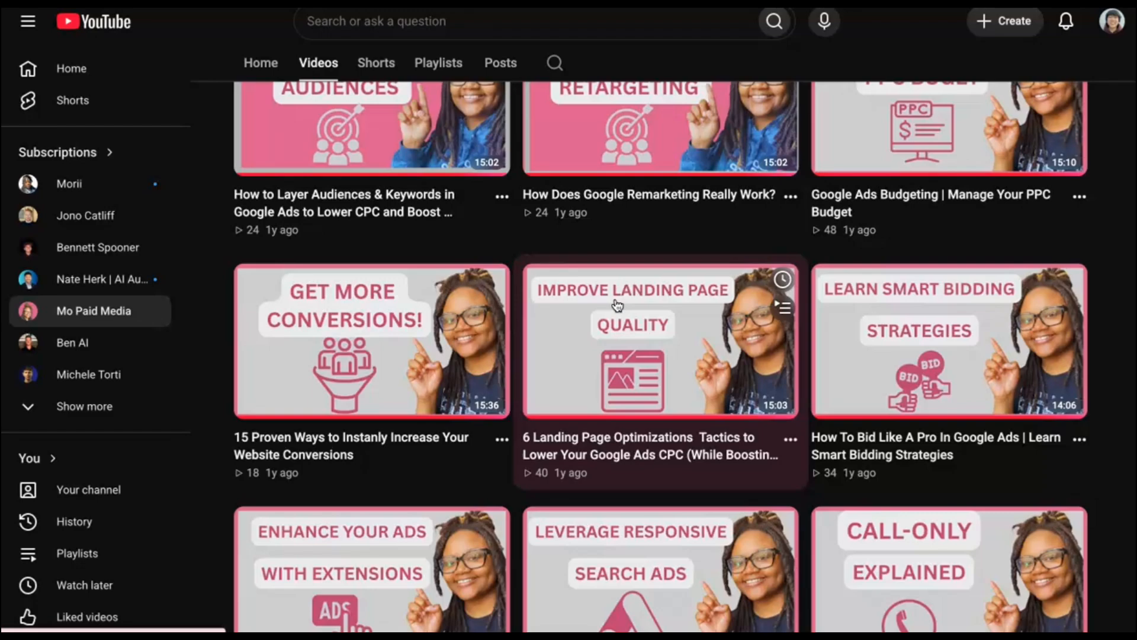
scroll(617, 305, "down", 6)
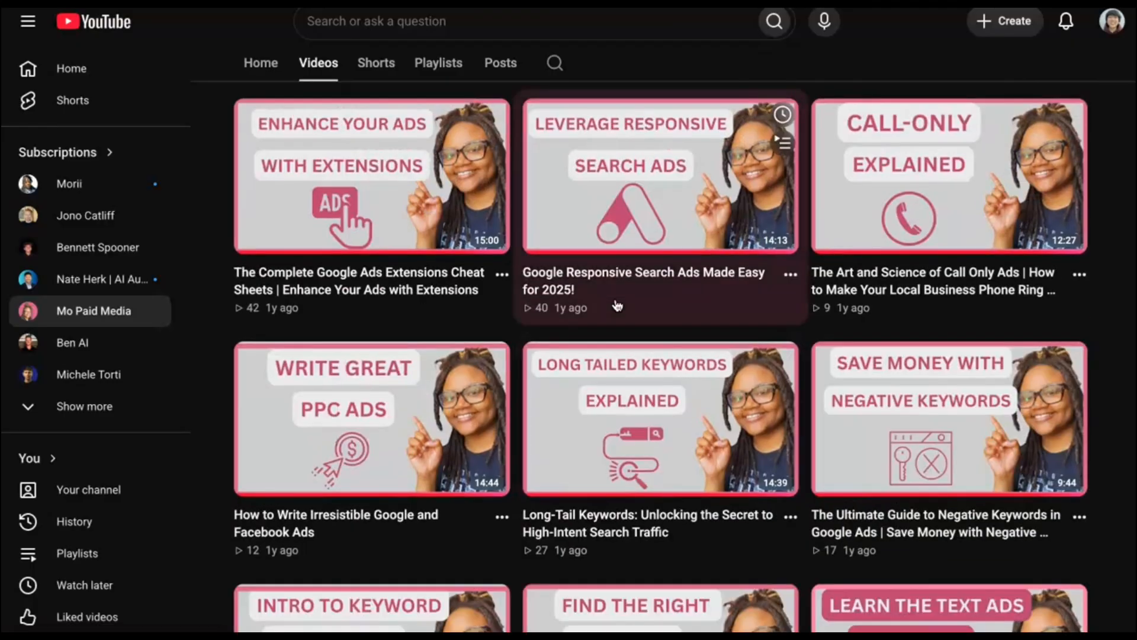
Check the scenario run in Make and review row 19 of the sheet from Status through Prompt Version
left_click(617, 305)
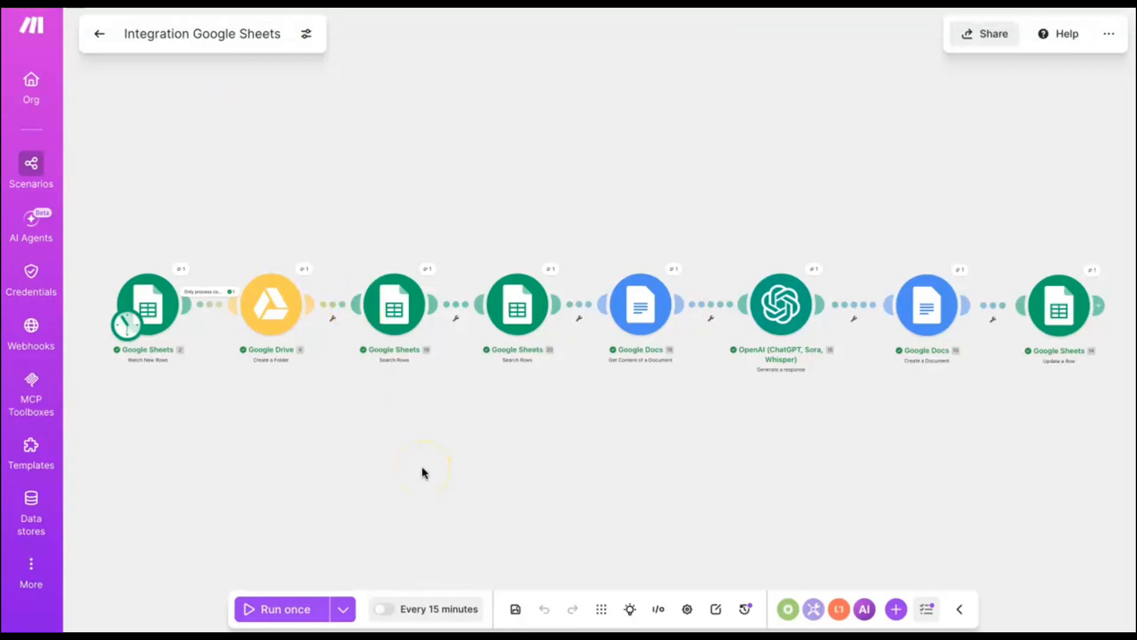
left_click(21, 410)
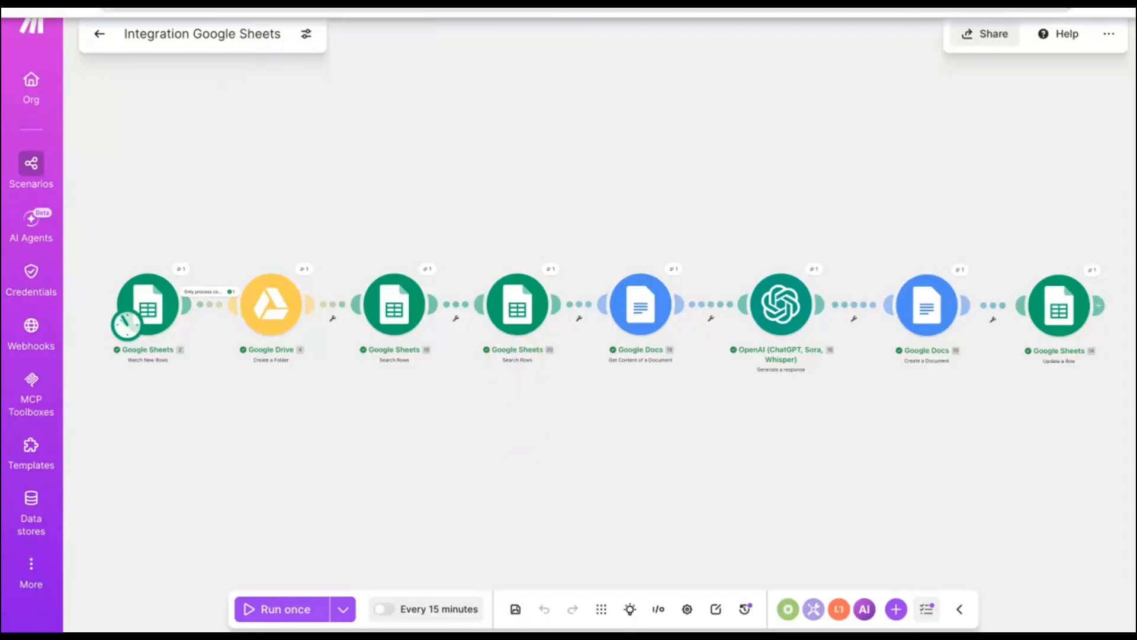
key("ctrl+Tab")
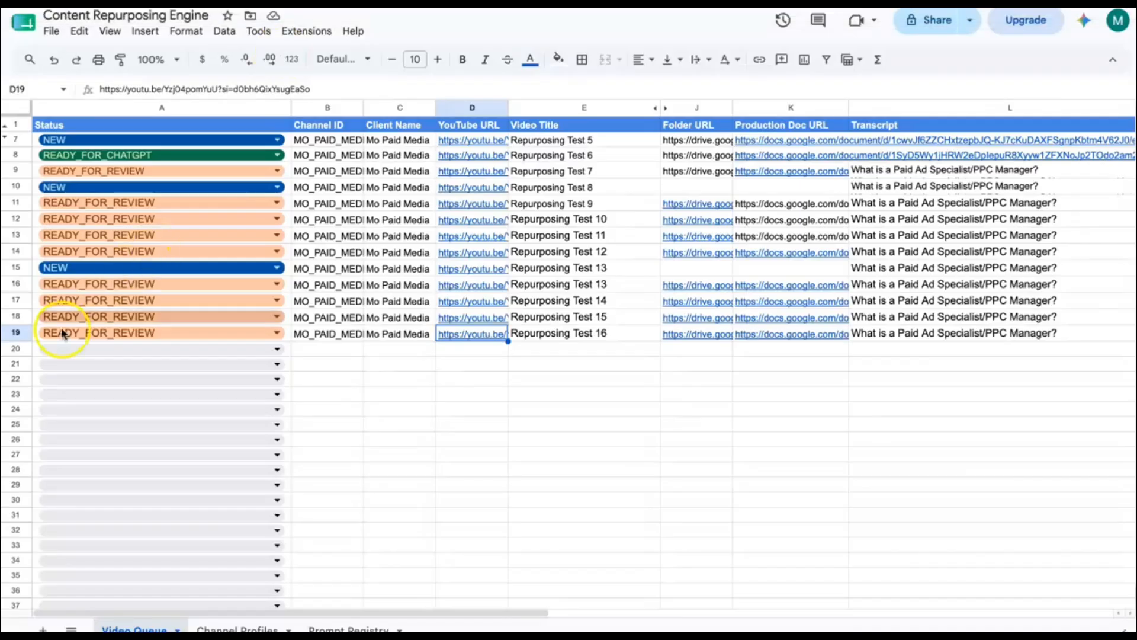
left_click(12, 332)
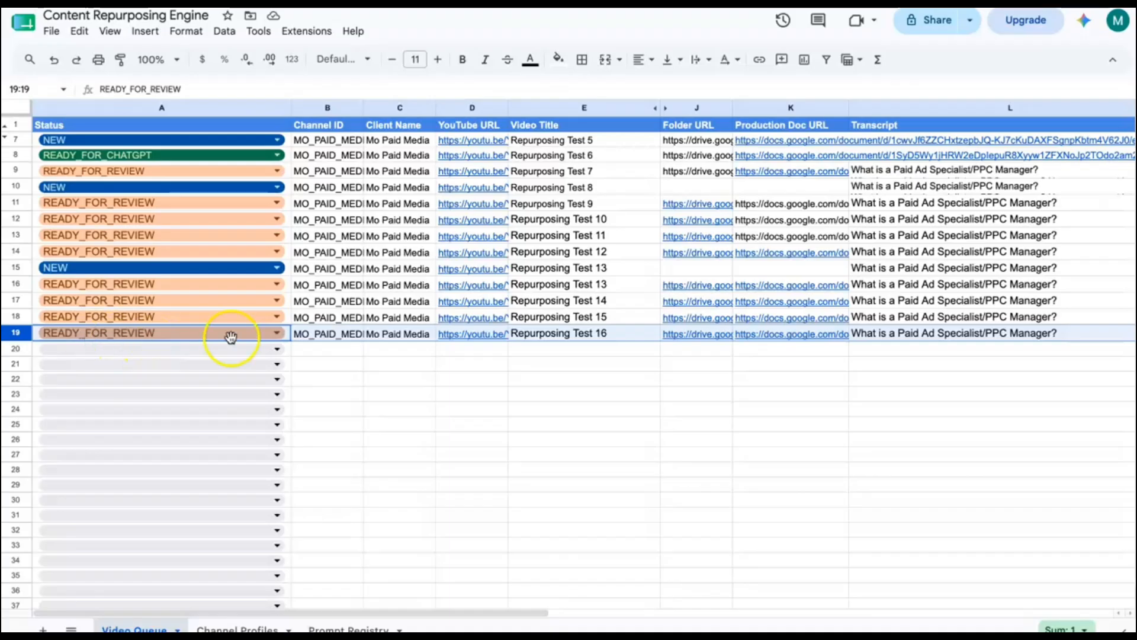
scroll(680, 353, "right", 5)
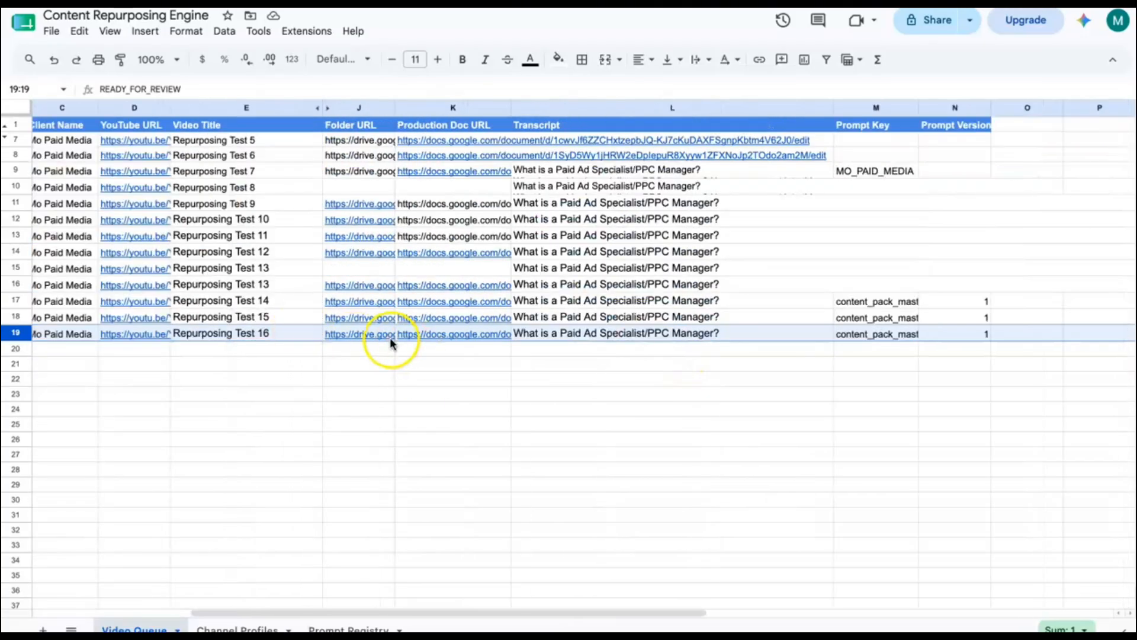
Open the Drive folder linked in row 19's Folder URL and select the Repurposing Test 16 Content Pack document
left_click(358, 335)
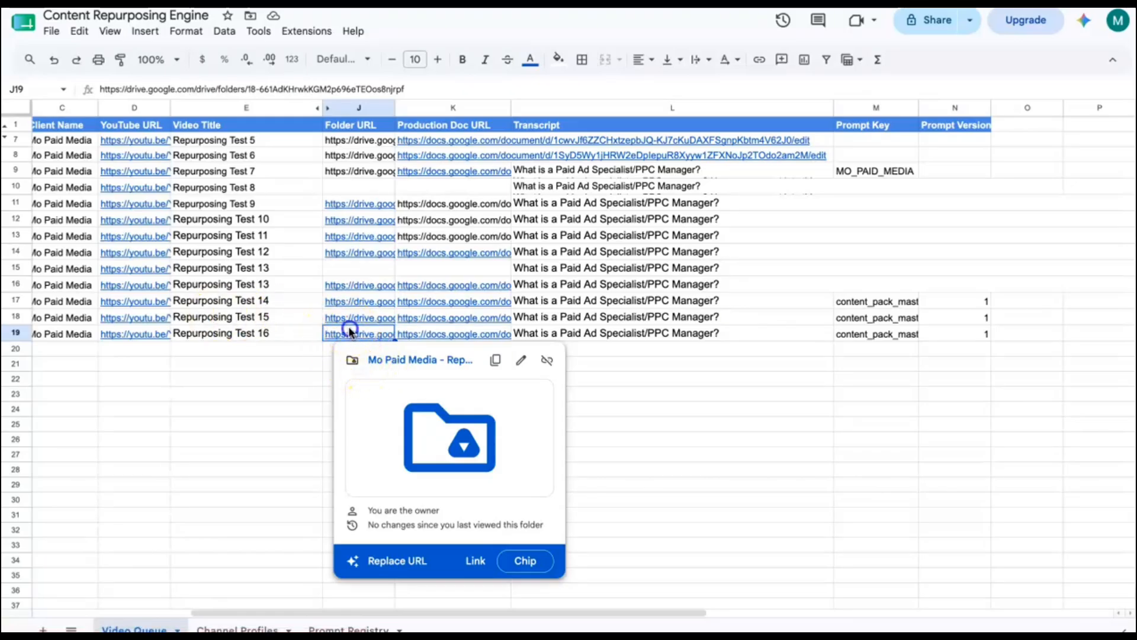
left_click(369, 358)
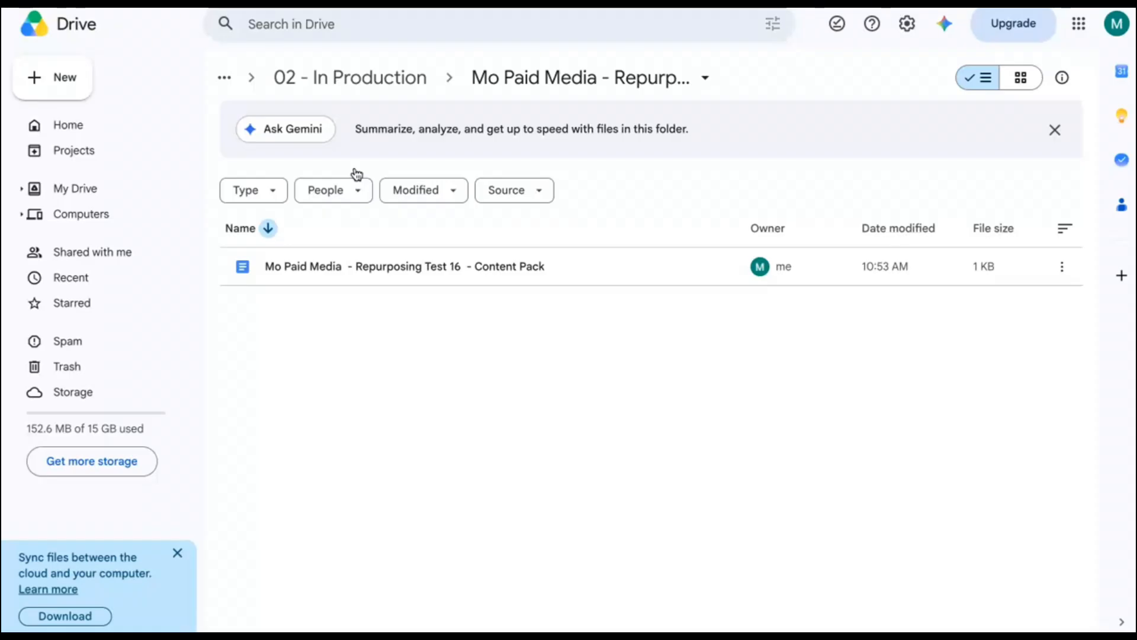
left_click(337, 271)
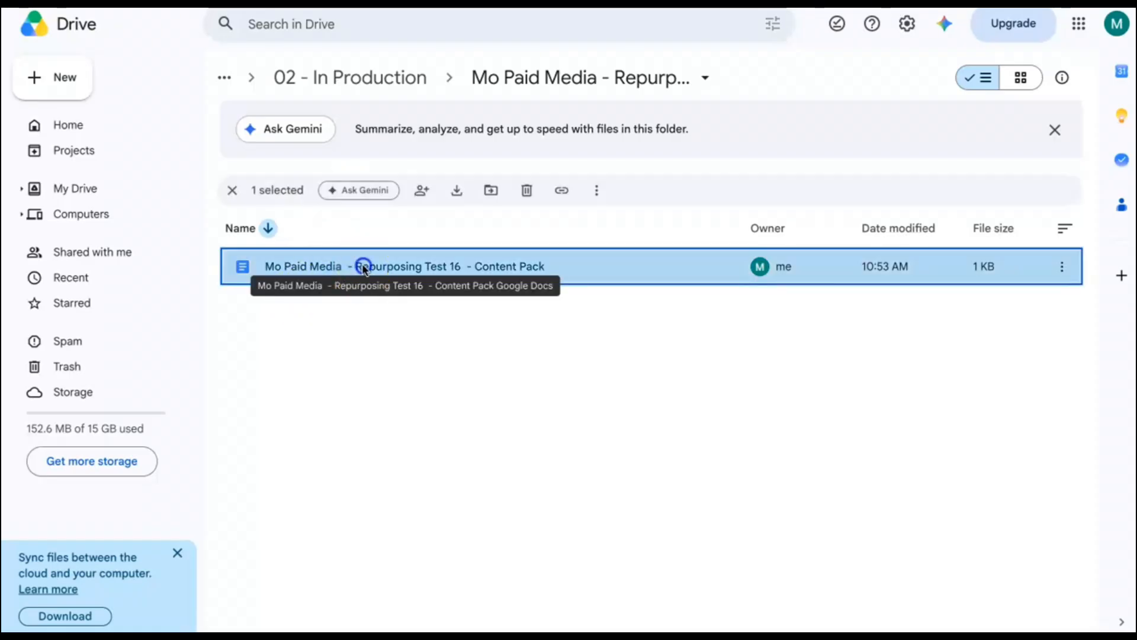
Open the Repurposing Test 16 Content Pack document and review its sections from the LinkedIn story post through the short-form video script
double_click(363, 266)
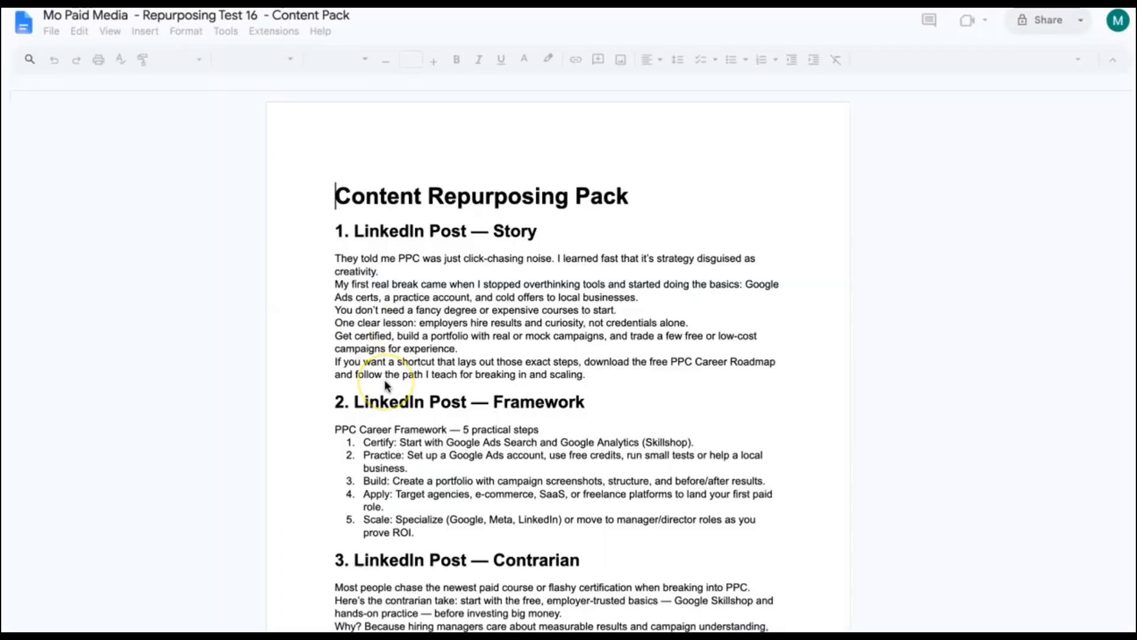
scroll(385, 382, "down", 2)
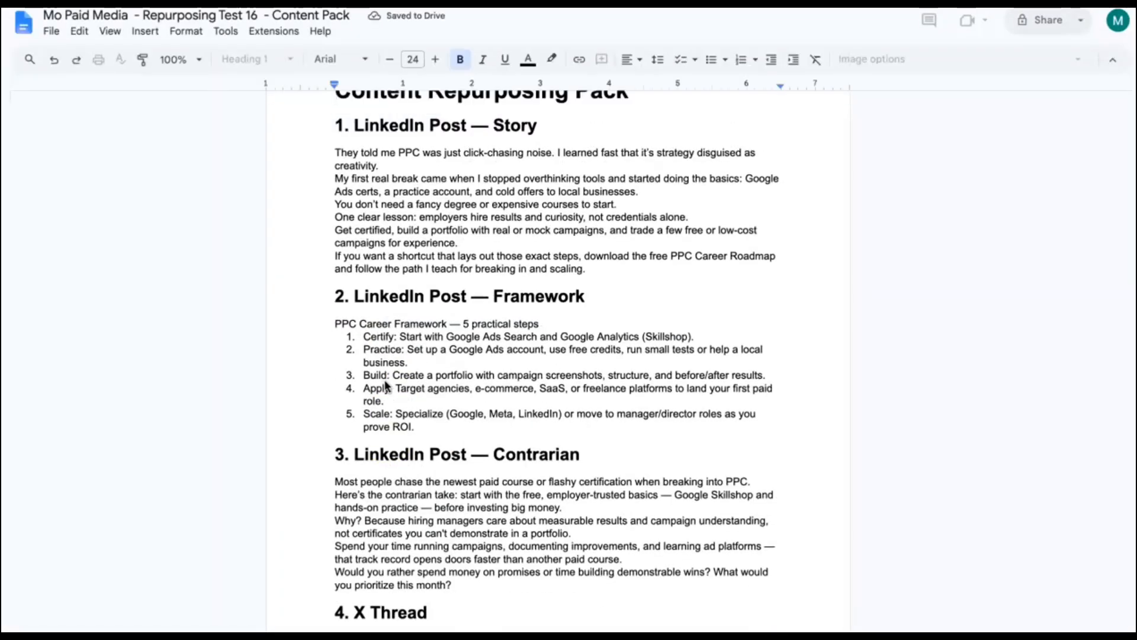
scroll(385, 386, "up", 1)
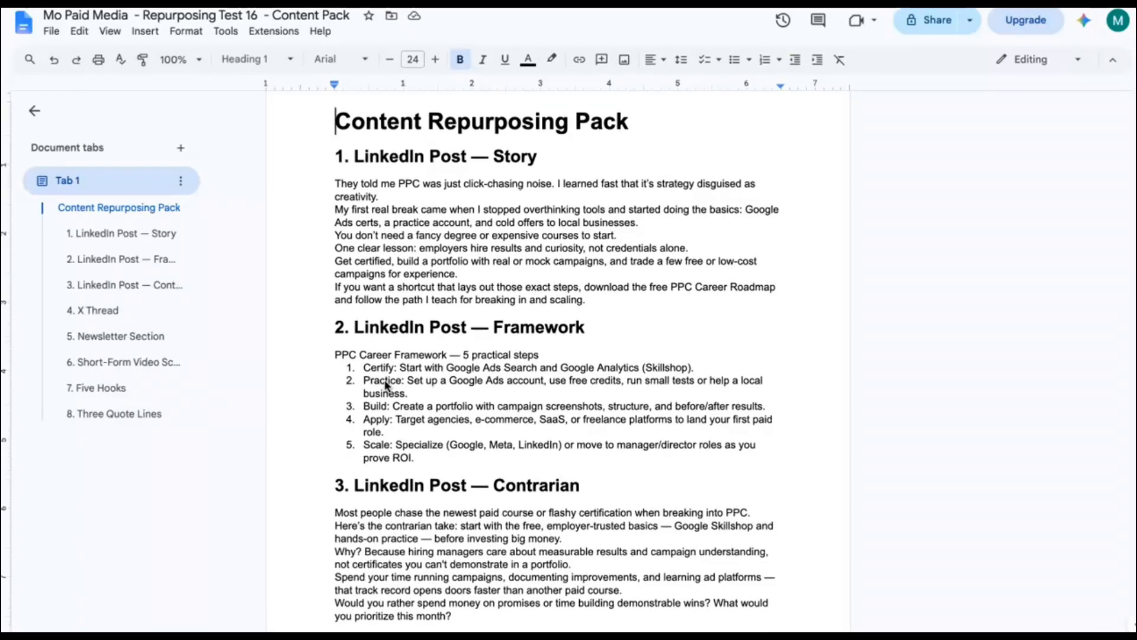
scroll(385, 384, "down", 4)
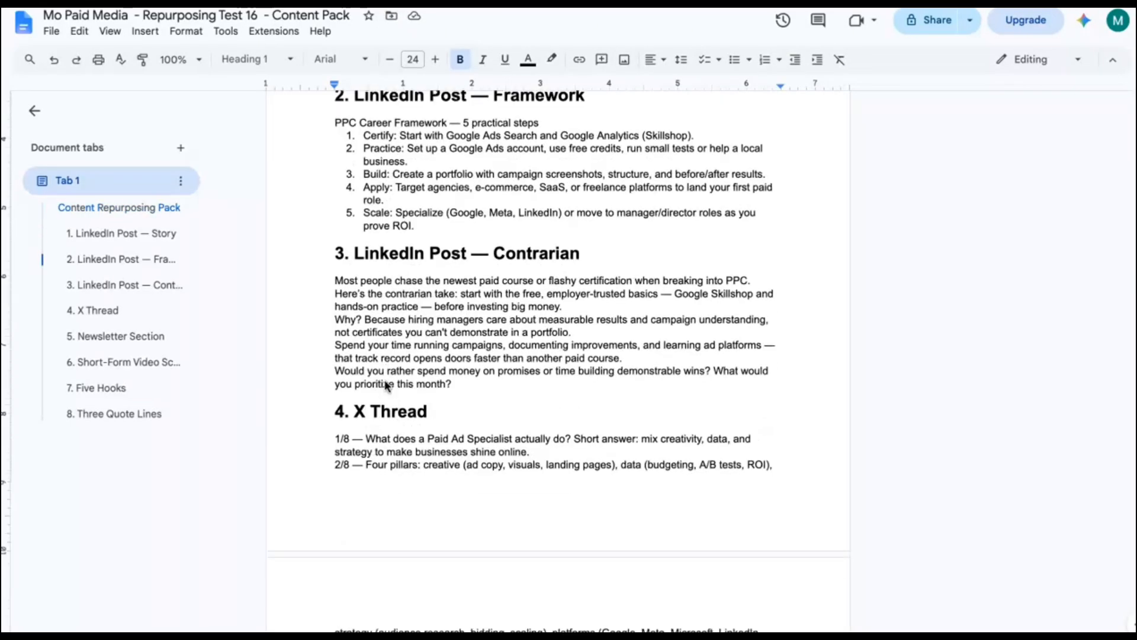
scroll(385, 384, "down", 10)
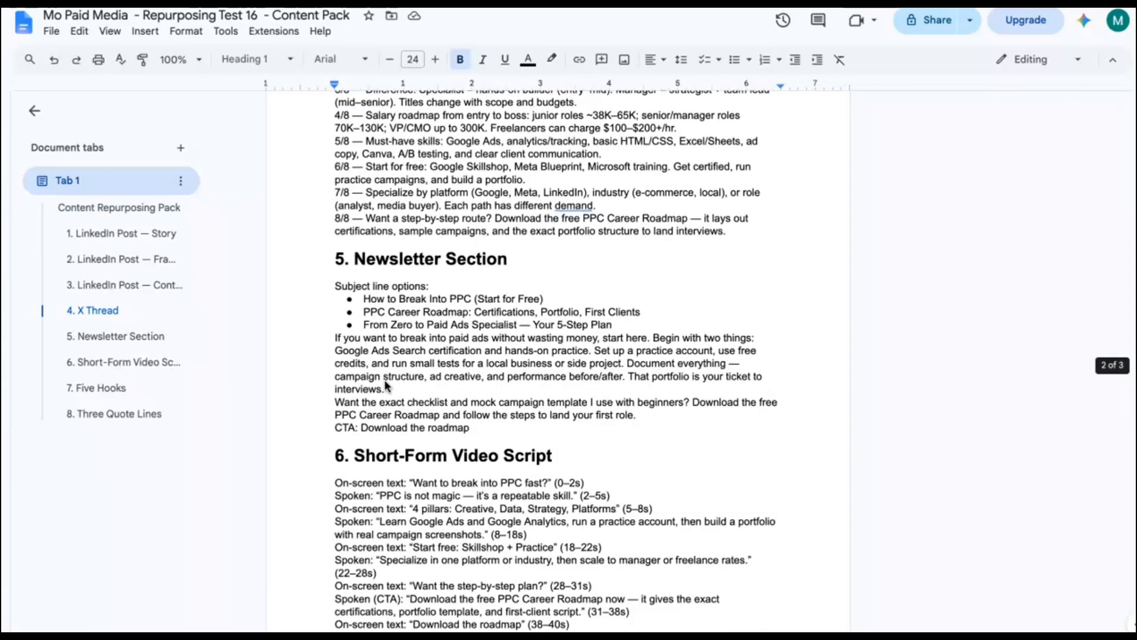
scroll(386, 385, "up", 1)
scroll(386, 384, "down", 3)
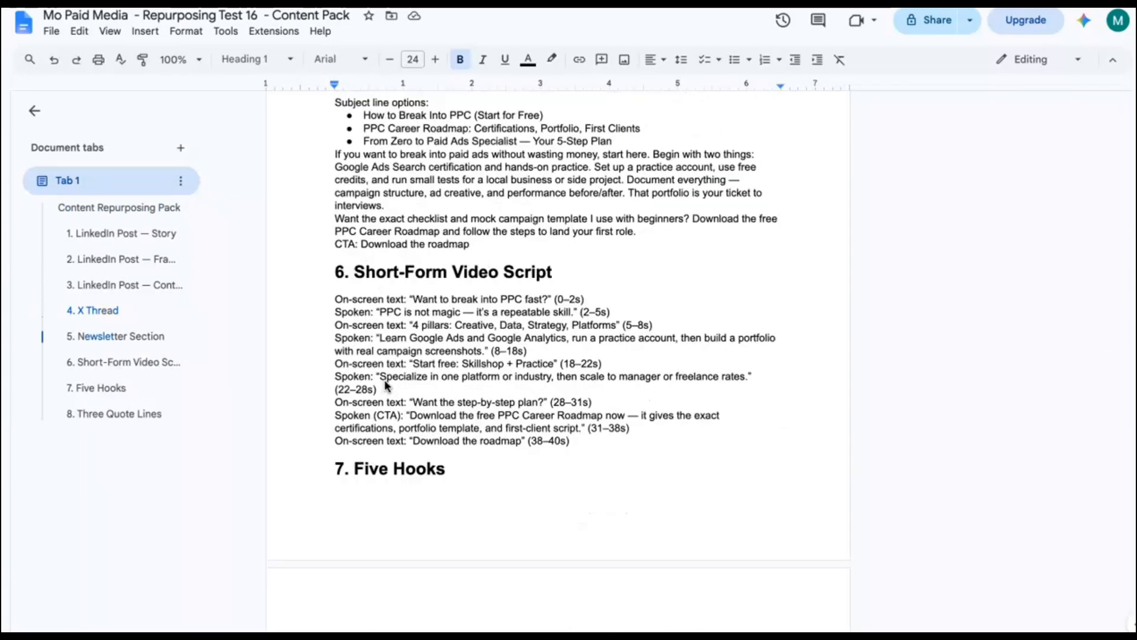
Return to the start of the content pack and reread the three LinkedIn posts, the X thread and the newsletter section
scroll(385, 384, "up", 15)
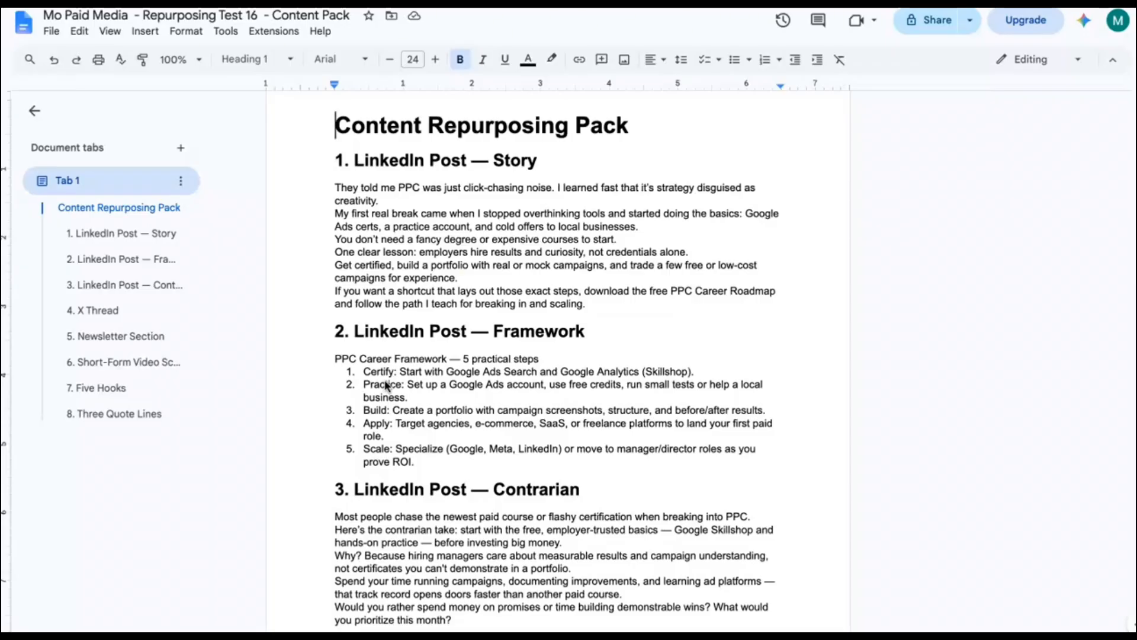
scroll(386, 385, "down", 1)
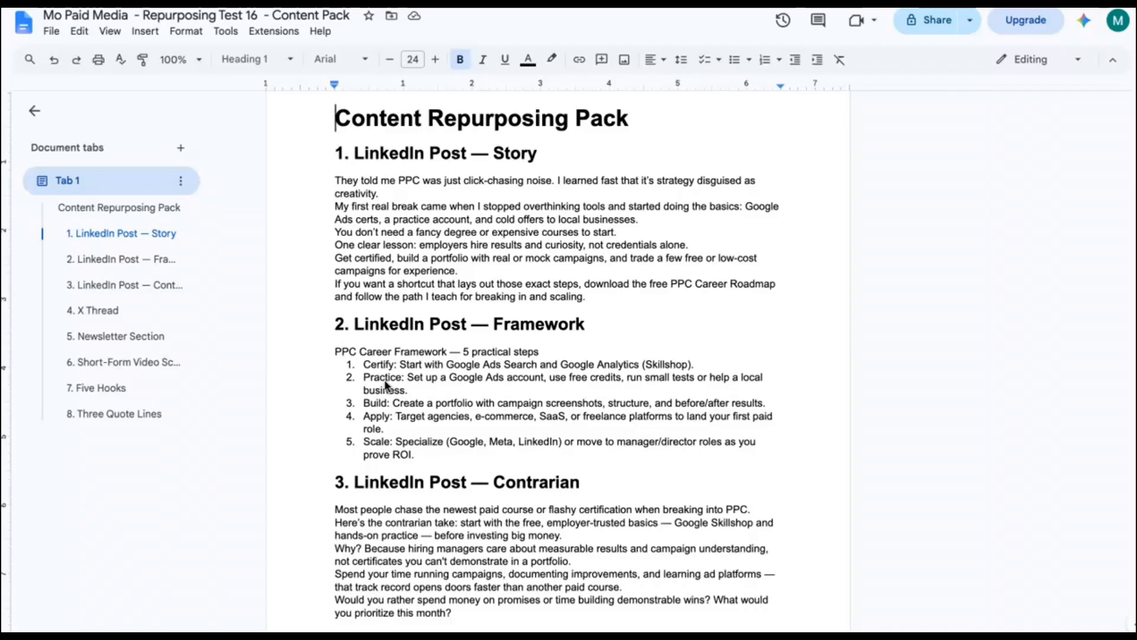
scroll(385, 385, "down", 1)
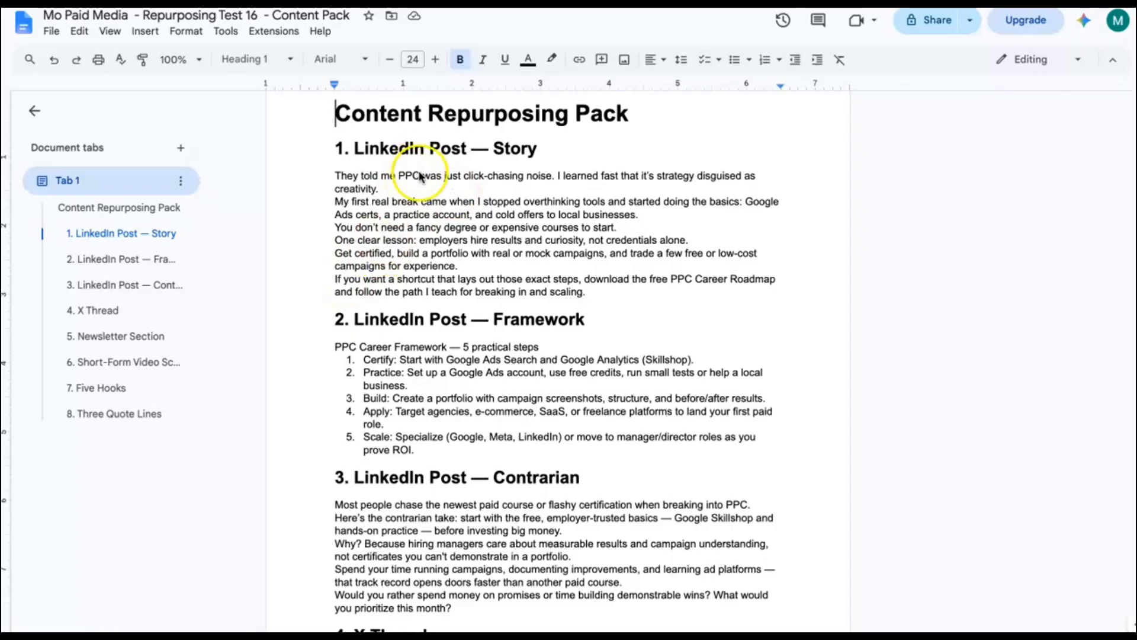
scroll(425, 249, "down", 6)
scroll(423, 248, "down", 6)
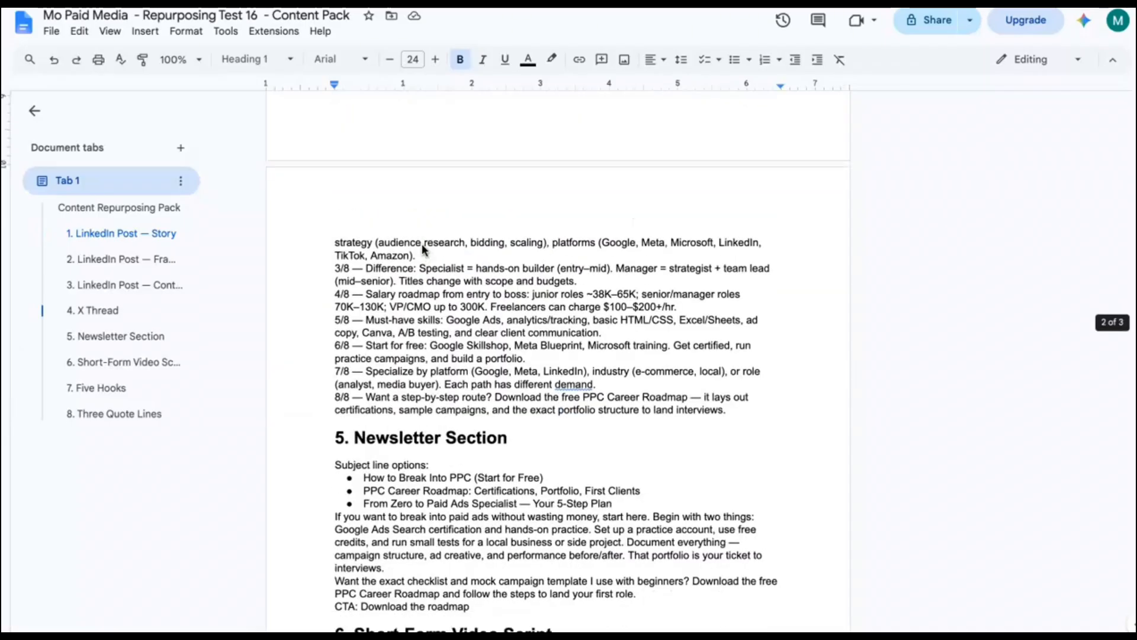
scroll(422, 249, "up", 5)
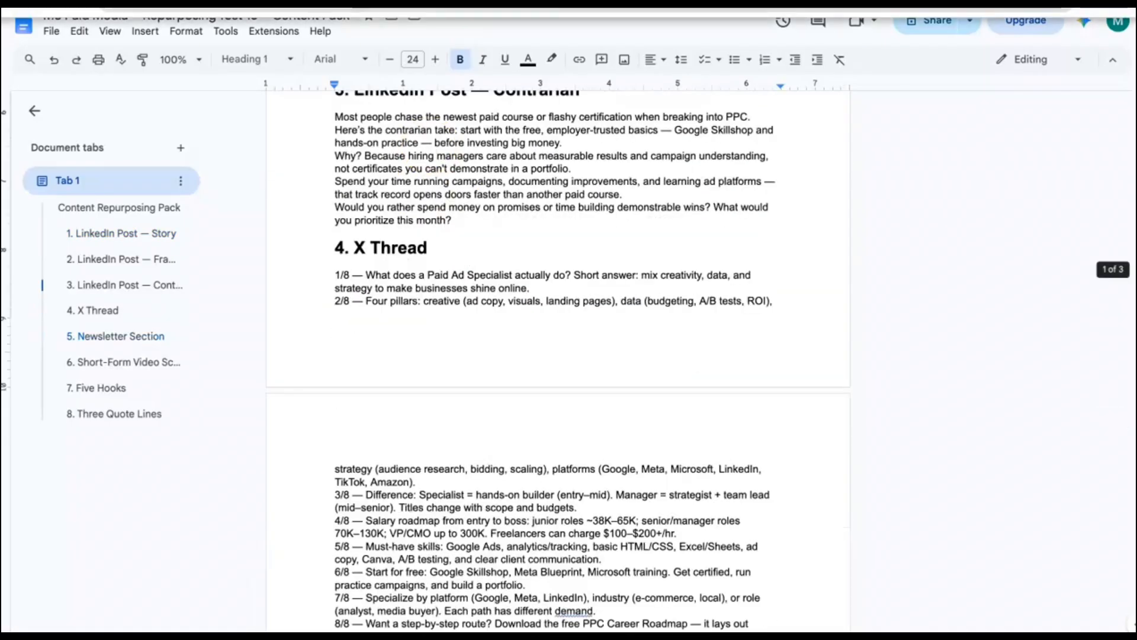